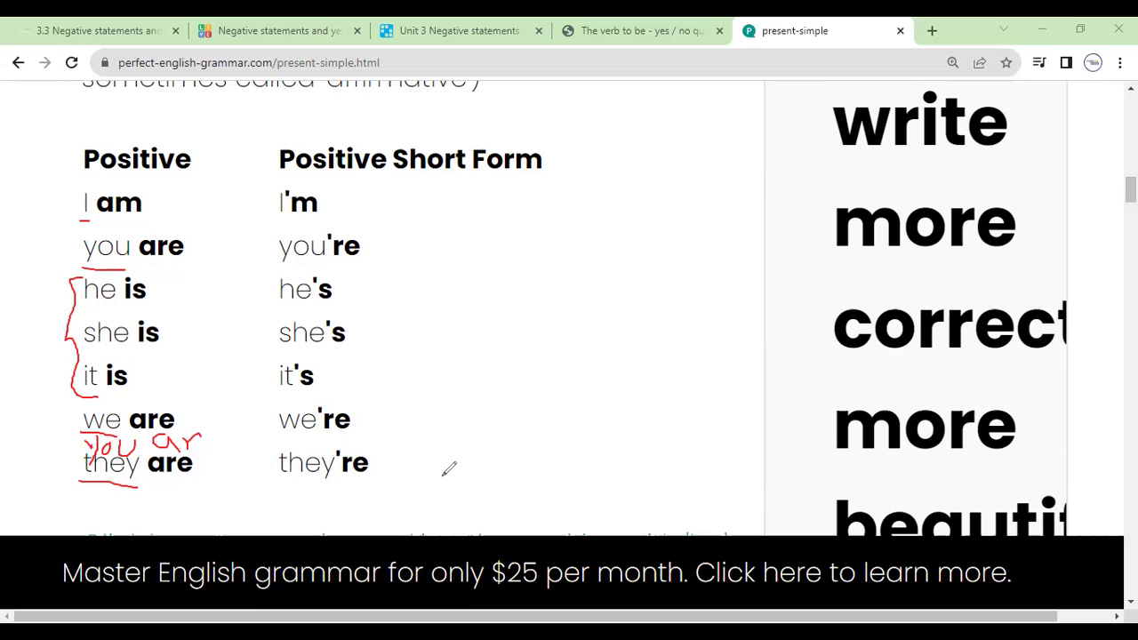
Step: Clear the red pen marks from the grammar page and open the course's 3.4 Knowledge Check
key("ctrl+z")
key("ctrl+z")
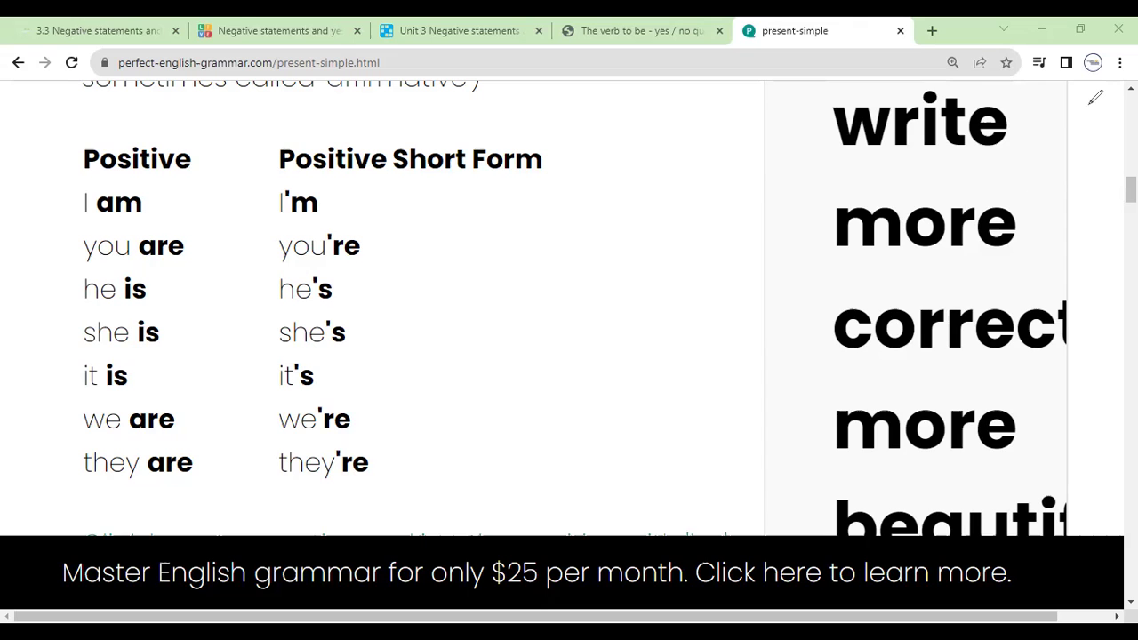
left_click(78, 29)
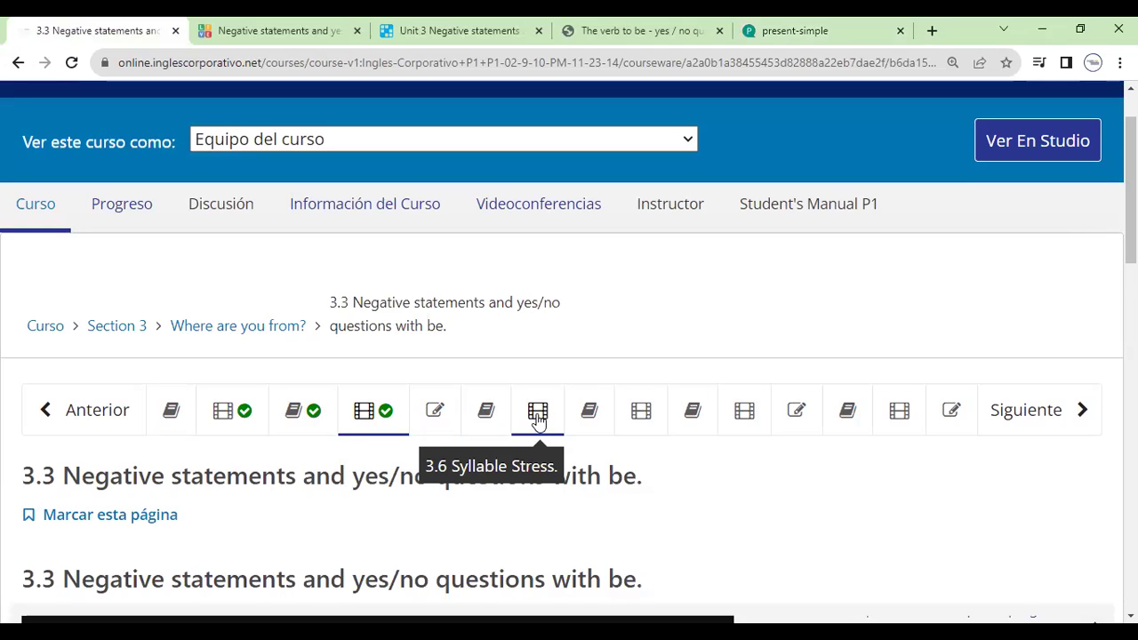
left_click(434, 416)
scroll(453, 404, "down", 4)
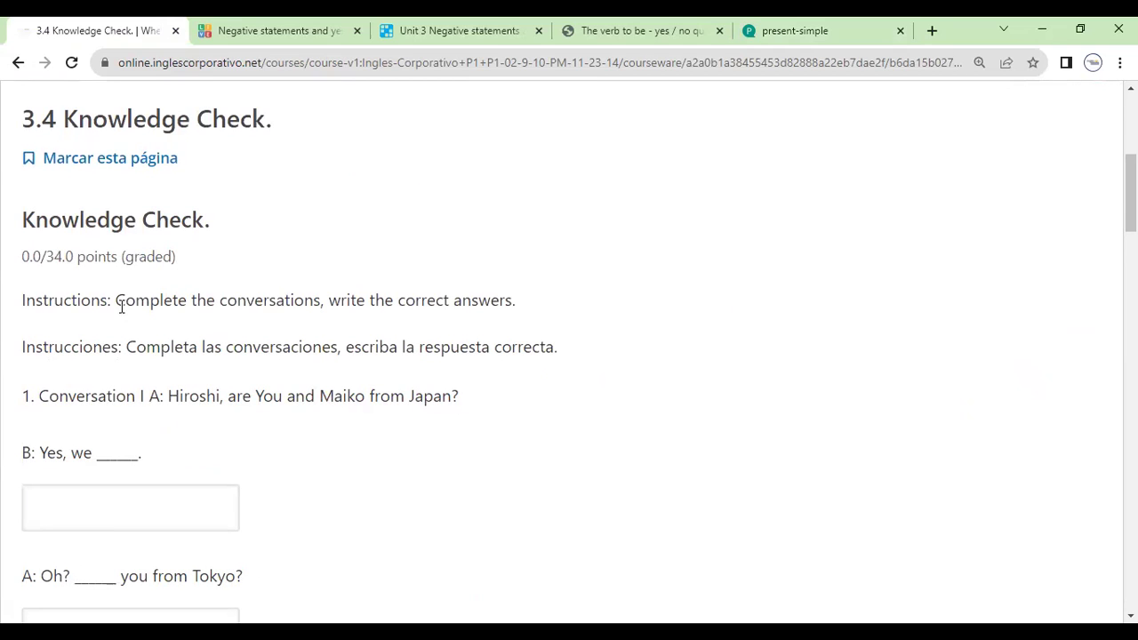
Step: In Conversation I, answer the "Yes, we" blank with "are" and the "you from Tokyo?" blank with "Are"
left_click_drag(124, 300, 495, 346)
left_click(249, 414)
scroll(206, 435, "down", 2)
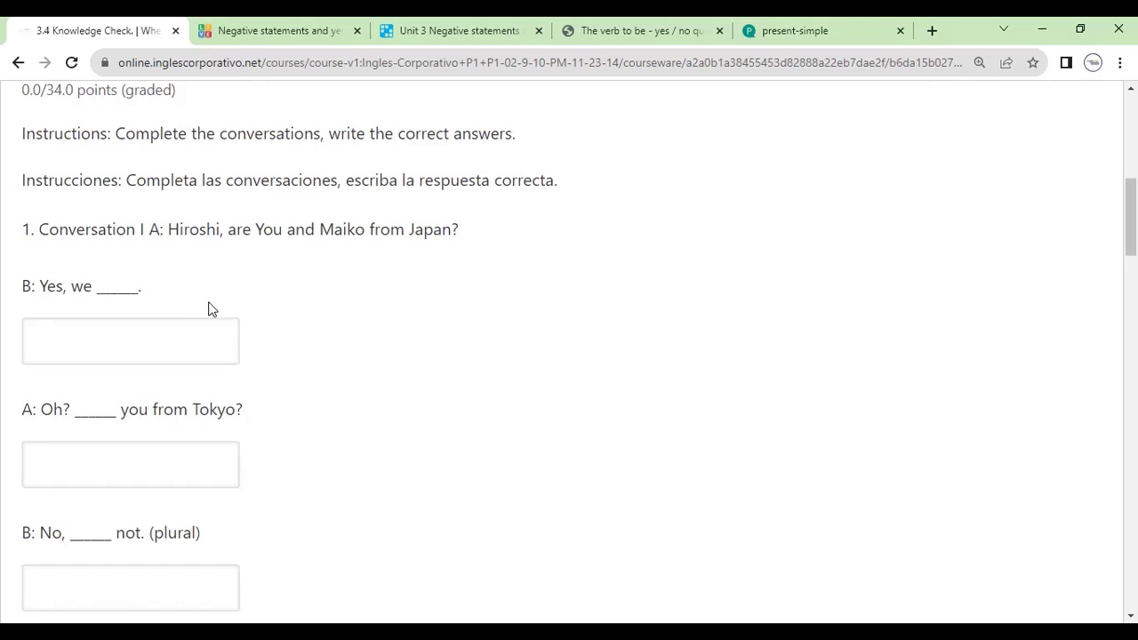
left_click(89, 351)
type("are")
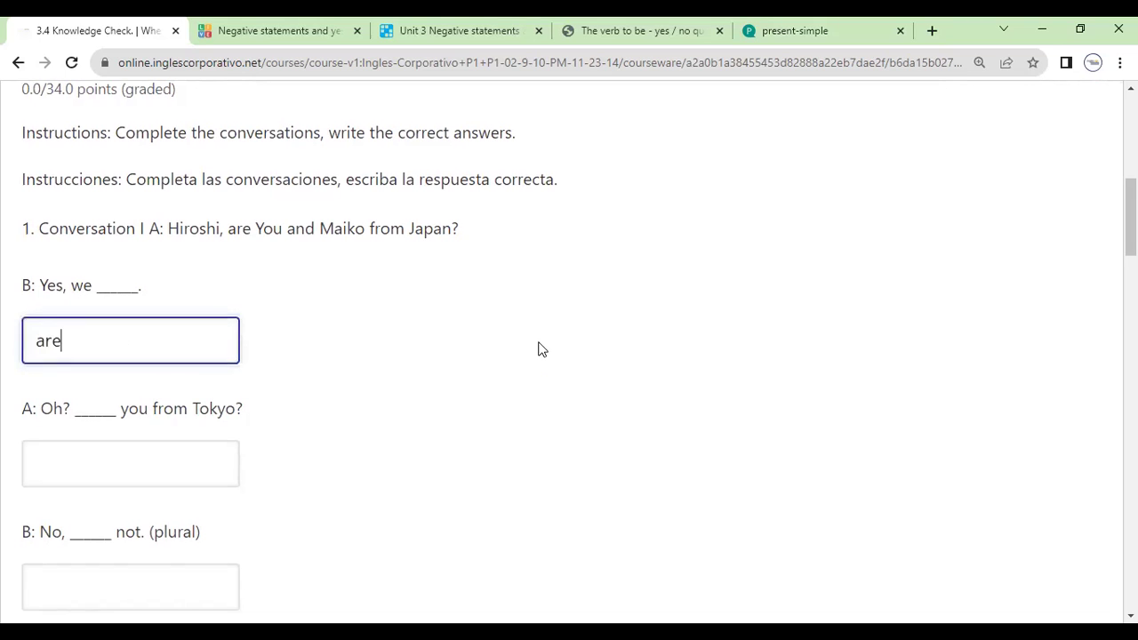
scroll(533, 347, "down", 1)
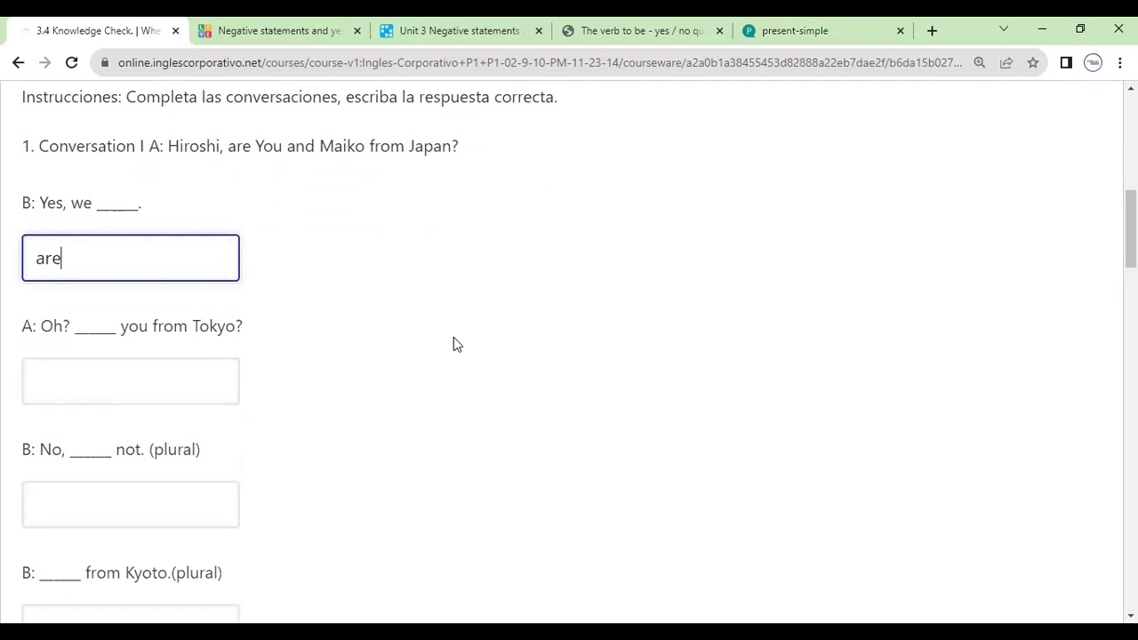
left_click(204, 391)
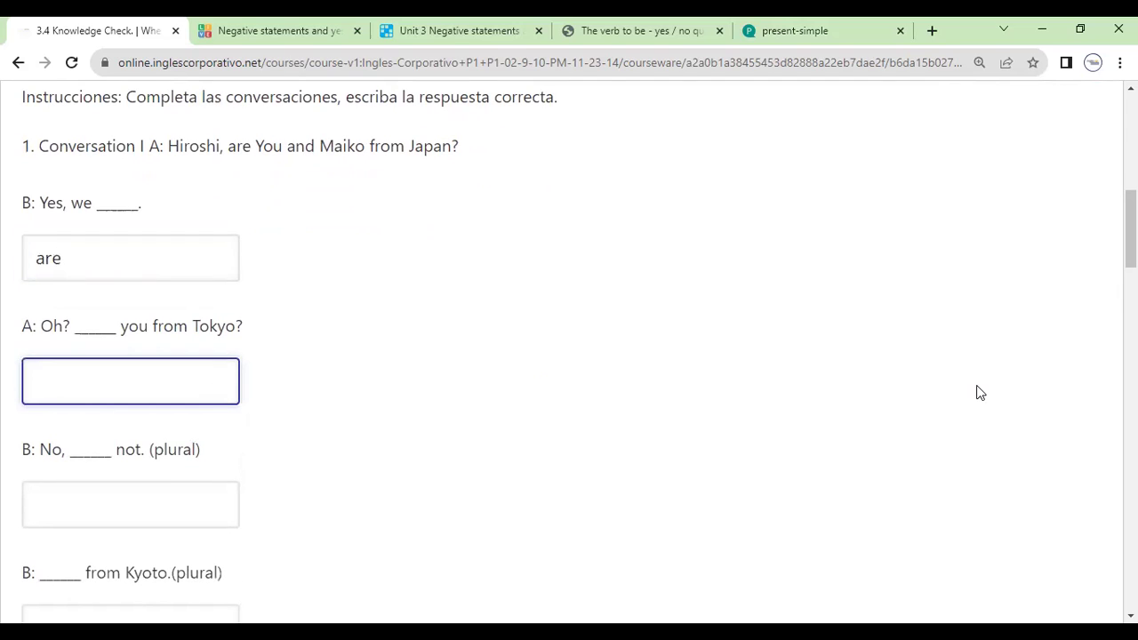
type("Are")
Step: Fill the plural "No, ... not" and "from Kyoto" blanks of Conversation I with "We're"
scroll(961, 388, "down", 1)
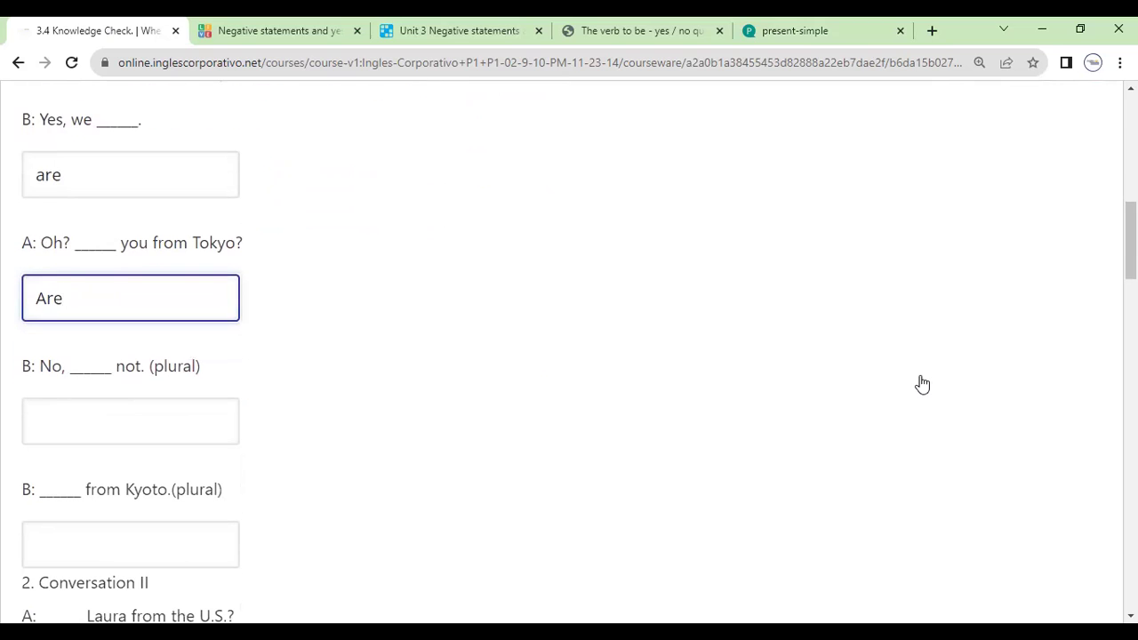
left_click(188, 429)
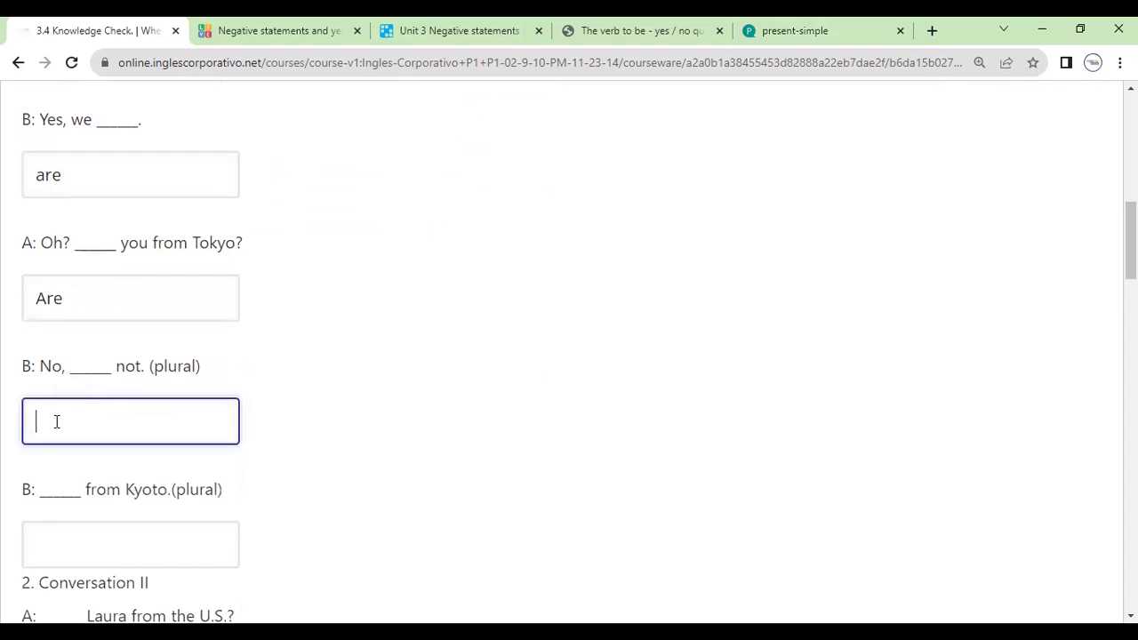
type("We'ere")
key("BackSpace")
key("BackSpace")
key("BackSpace")
type("re")
scroll(942, 398, "down", 1)
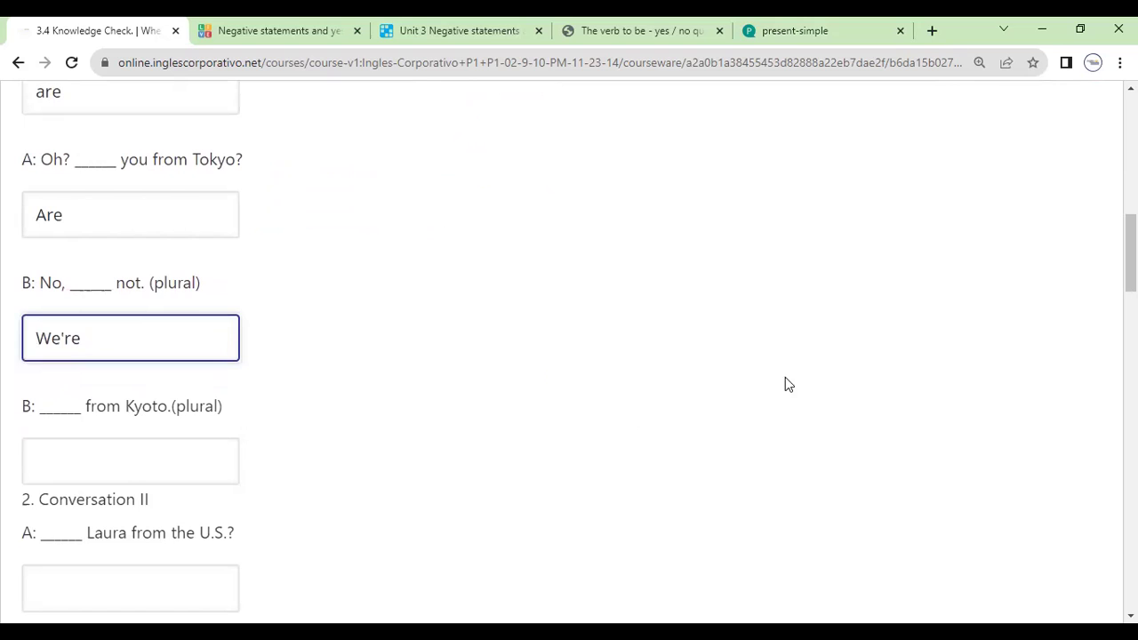
scroll(613, 354, "down", 1)
left_click(89, 363)
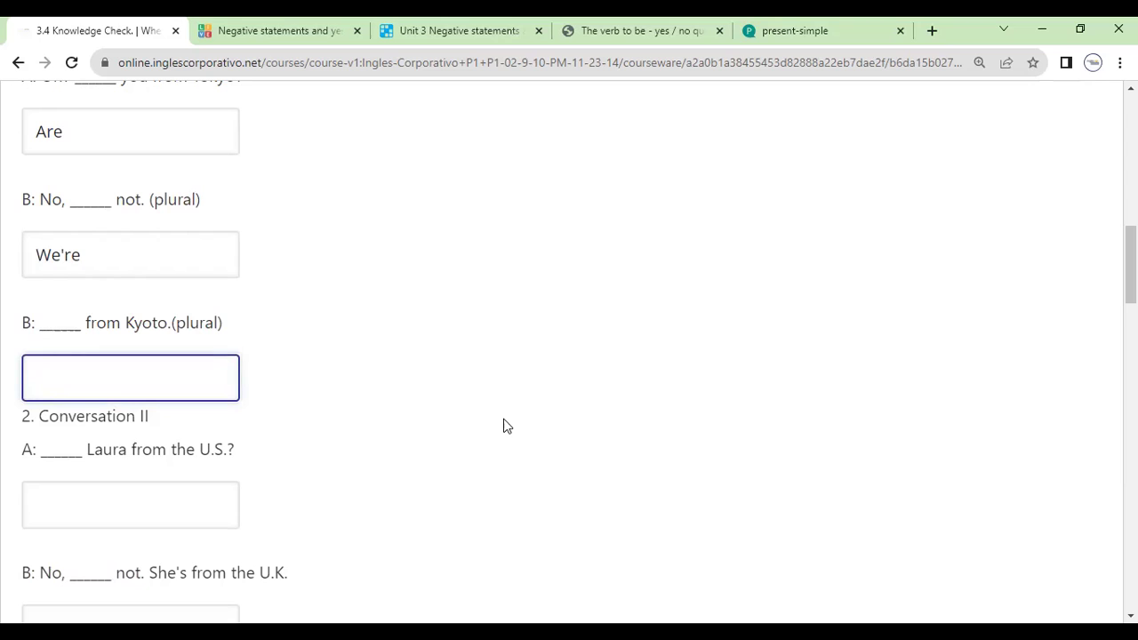
type("We're")
Step: In Conversation II, answer the "from the U.S.?" question with "Is" and the "No, ... not" reply with "she's"
scroll(145, 406, "down", 1)
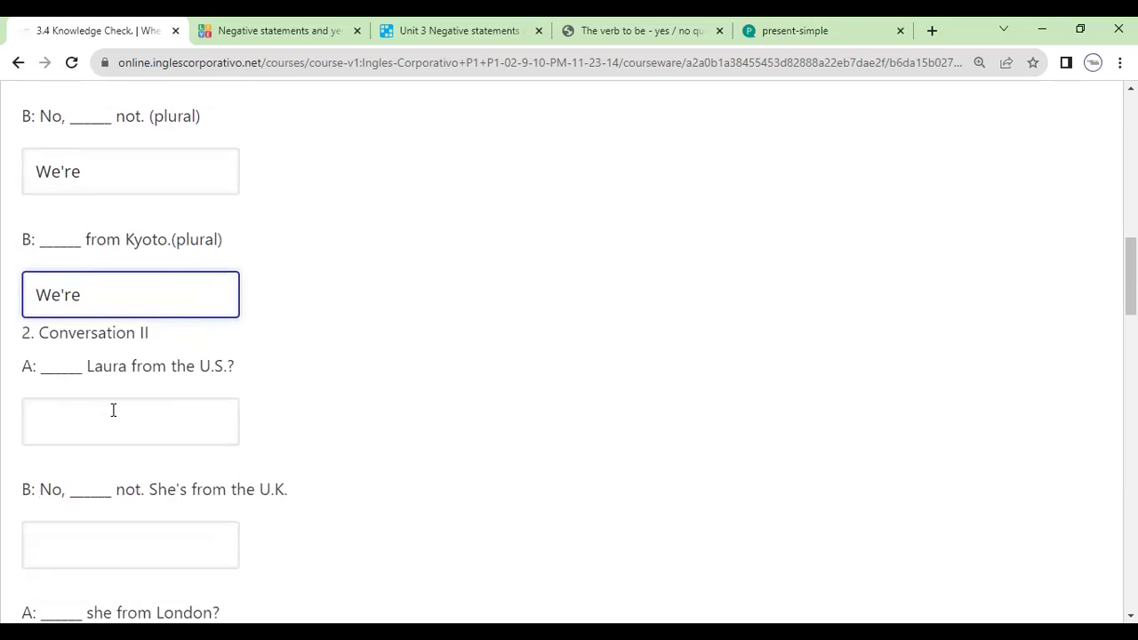
left_click(114, 434)
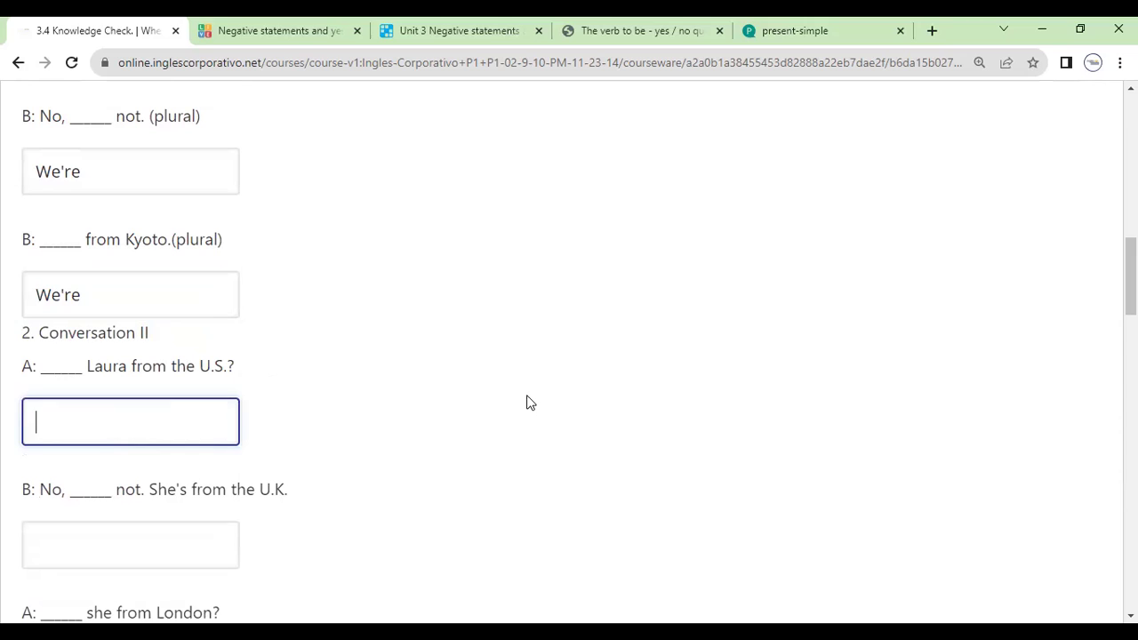
type("Is")
scroll(518, 399, "down", 1)
scroll(516, 399, "down", 1)
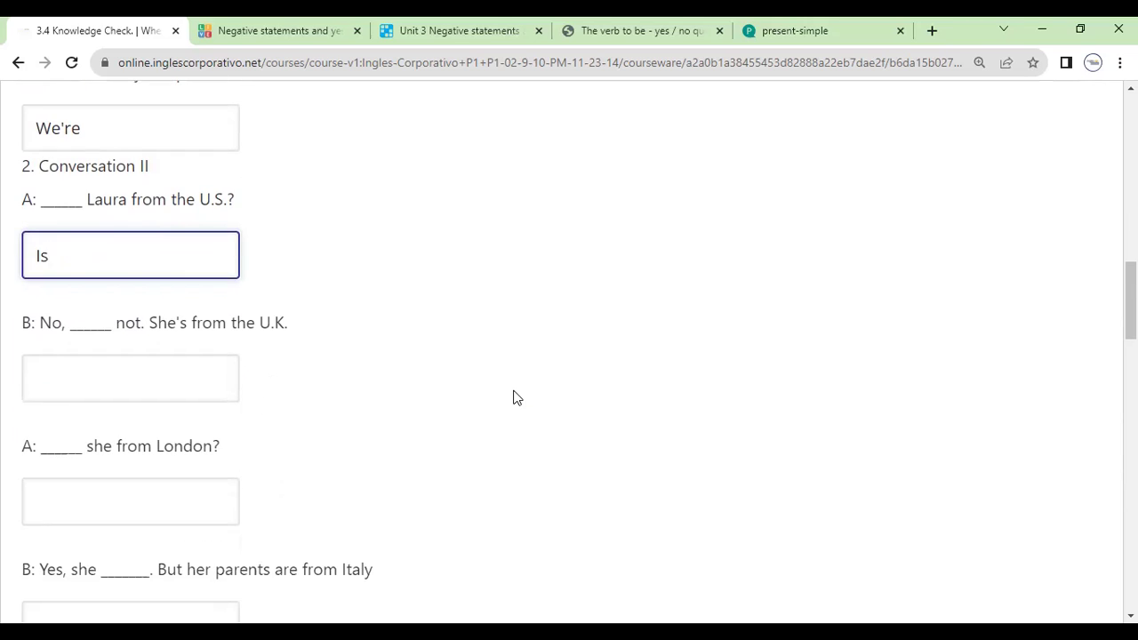
left_click(146, 384)
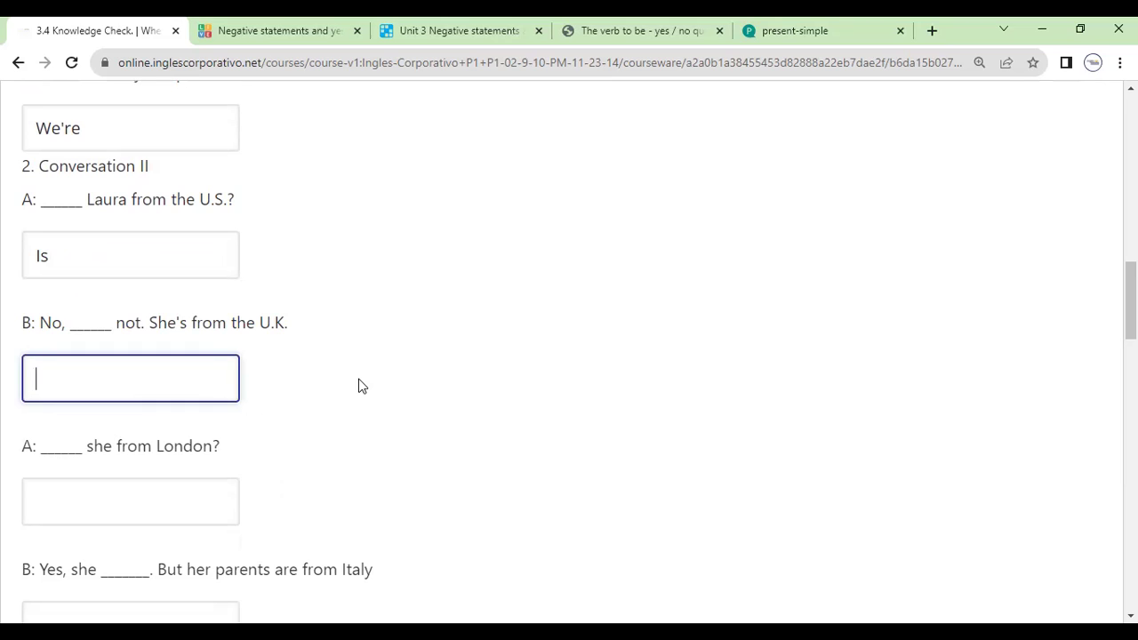
type("she's")
Step: Enter "Is" for the "she from London?" blank and "is" for the "Yes, she" blank
scroll(358, 386, "down", 1)
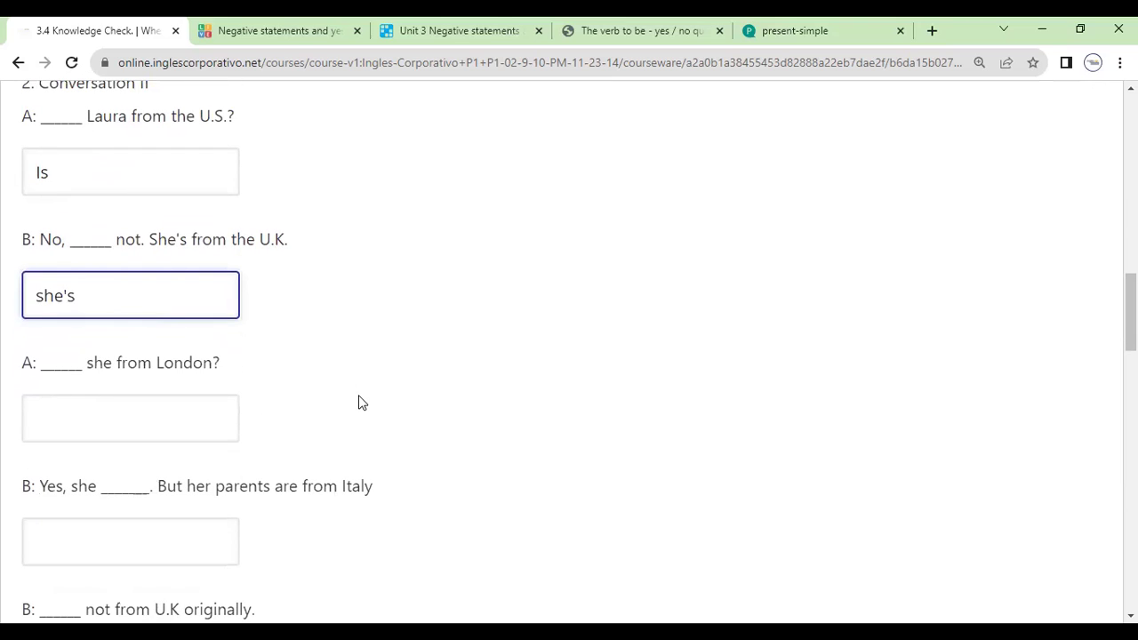
left_click(173, 428)
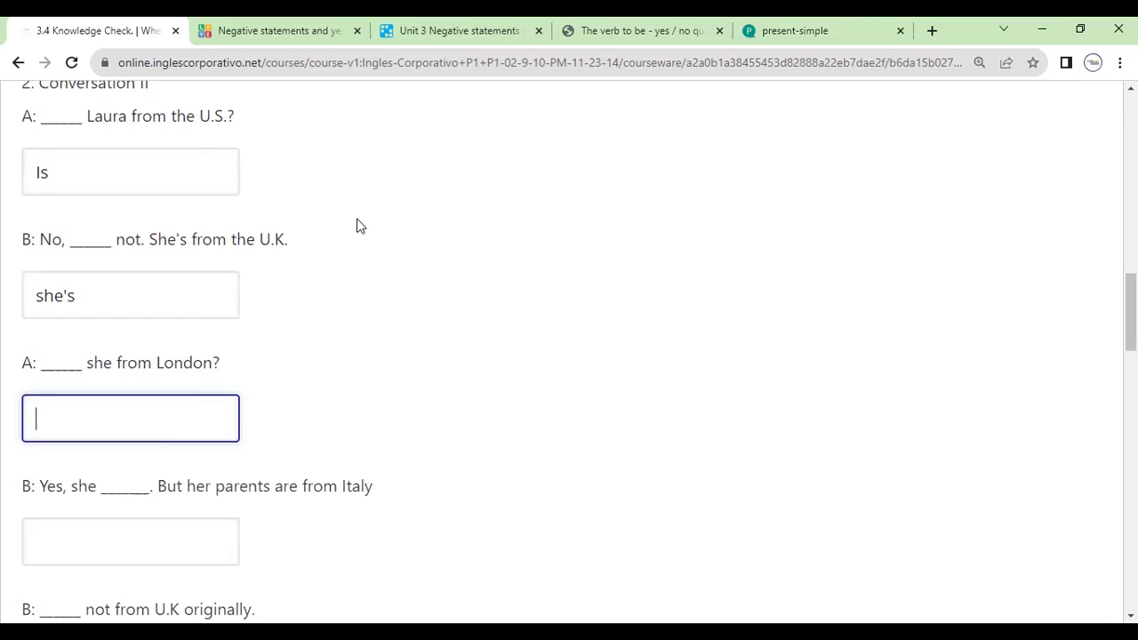
type("Is")
scroll(190, 334, "down", 2)
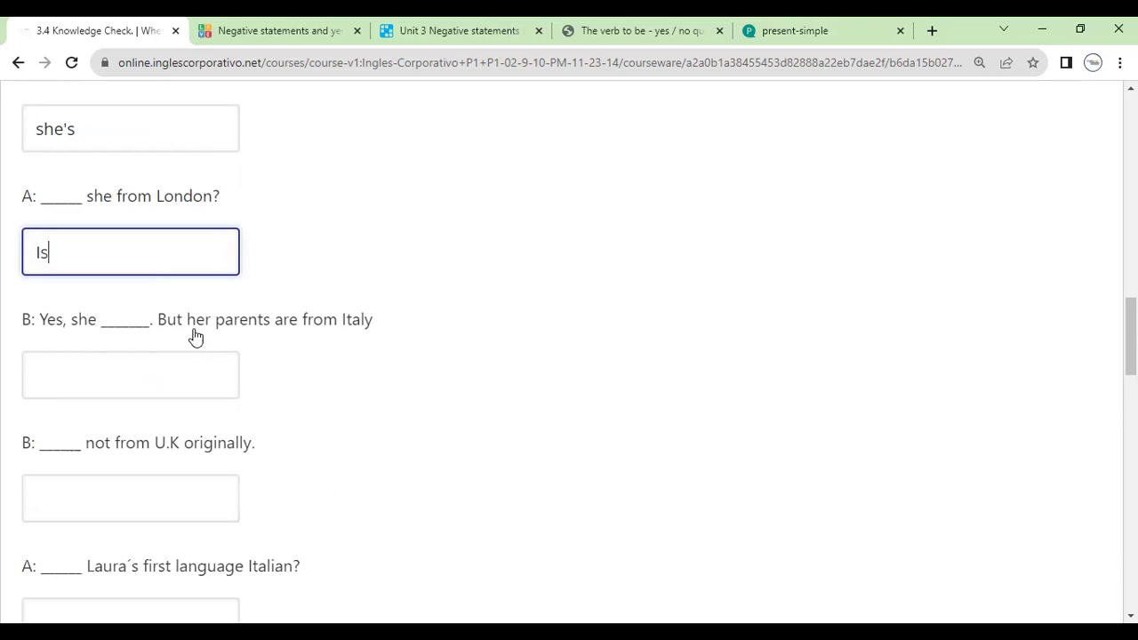
left_click(137, 370)
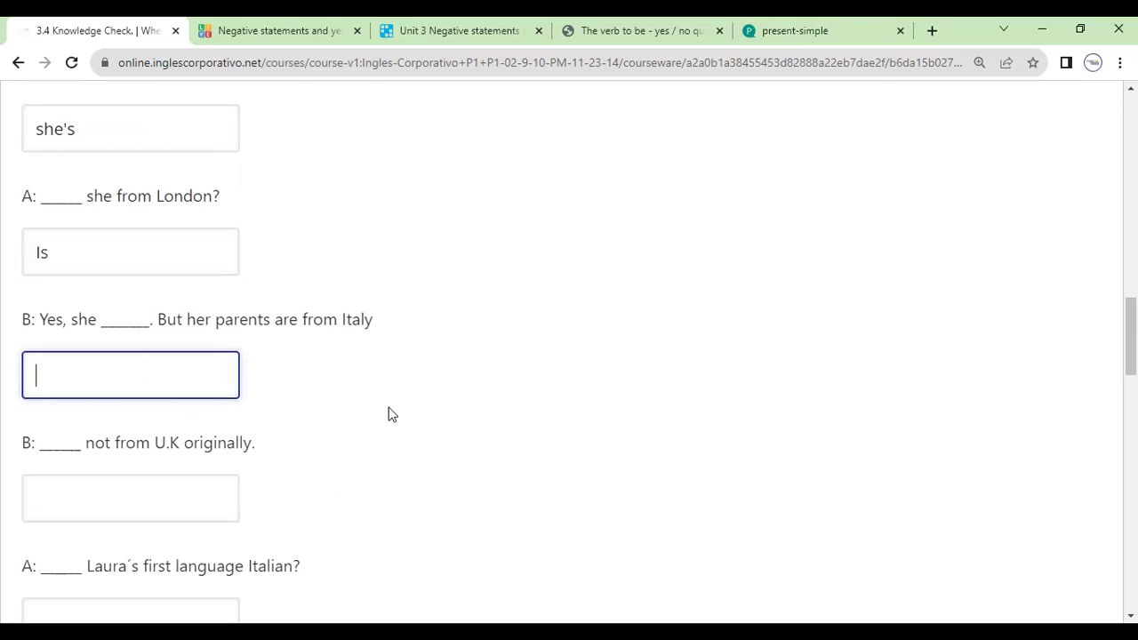
type("is")
Step: Enter "The're" for the "not from U.K originally" blank and "Is" for the "first language Italian?" question
scroll(397, 416, "down", 1)
scroll(398, 418, "down", 2)
left_click(83, 348)
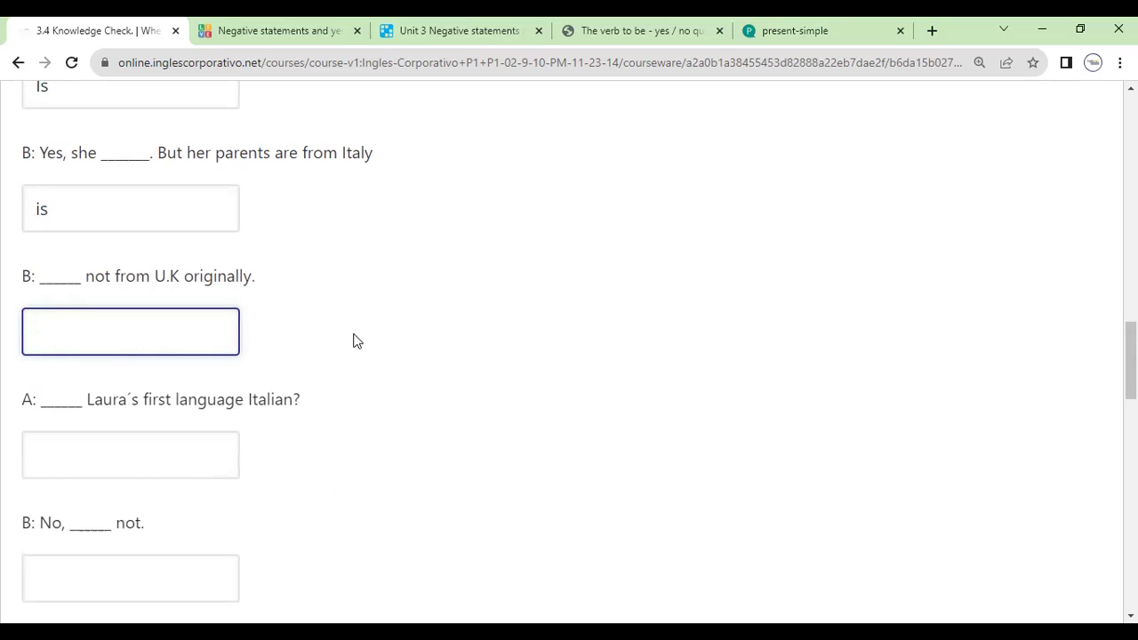
type("The're")
scroll(134, 431, "down", 1)
left_click(124, 385)
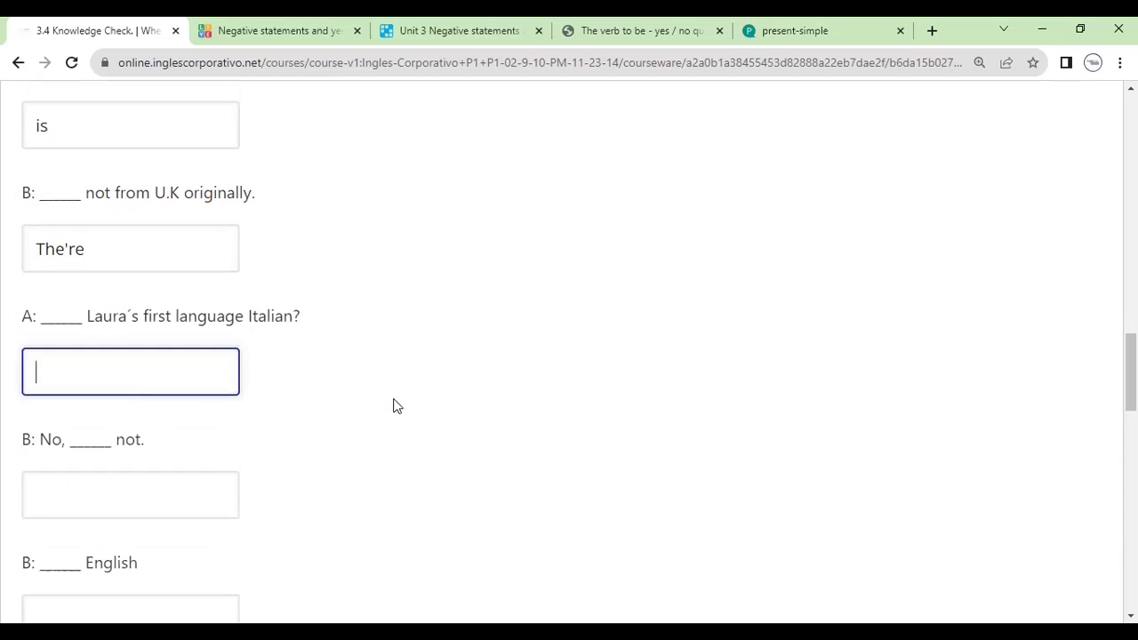
type("Is")
Step: Answer the "No, ... not" reply about the first language with "It's" and copy it into the "English" blank
scroll(385, 411, "down", 1)
left_click(73, 422)
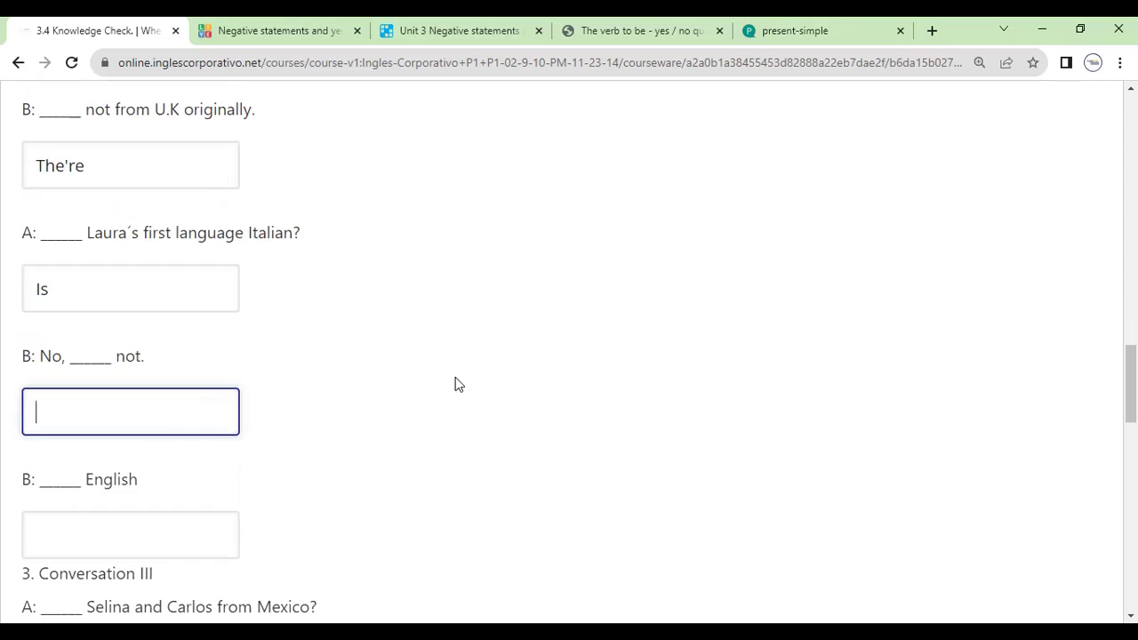
left_click(170, 244)
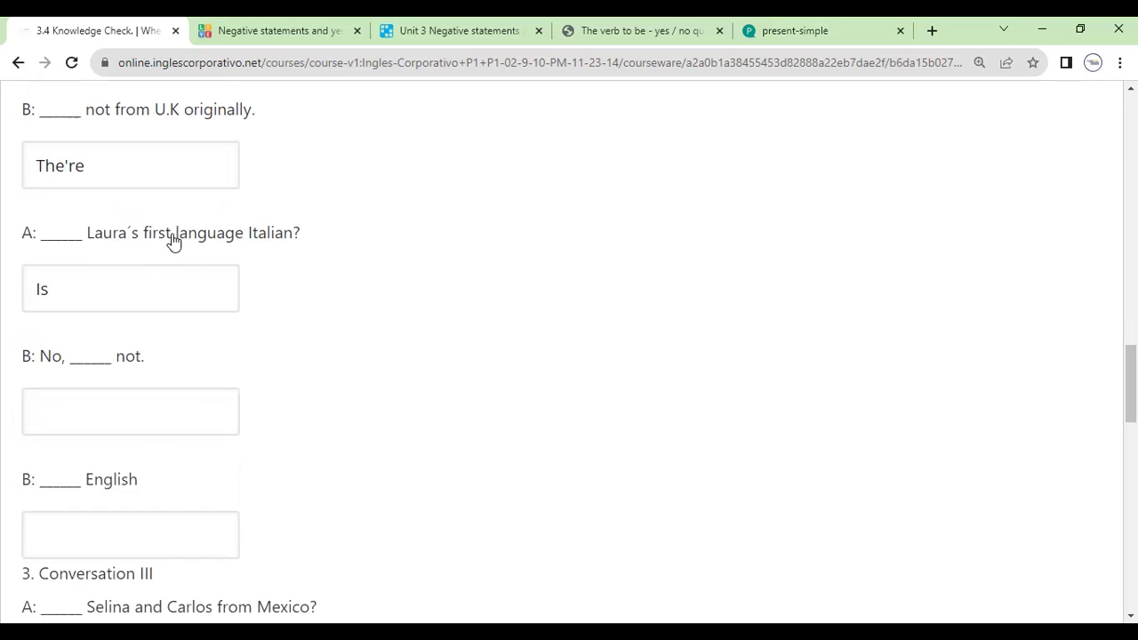
left_click(77, 400)
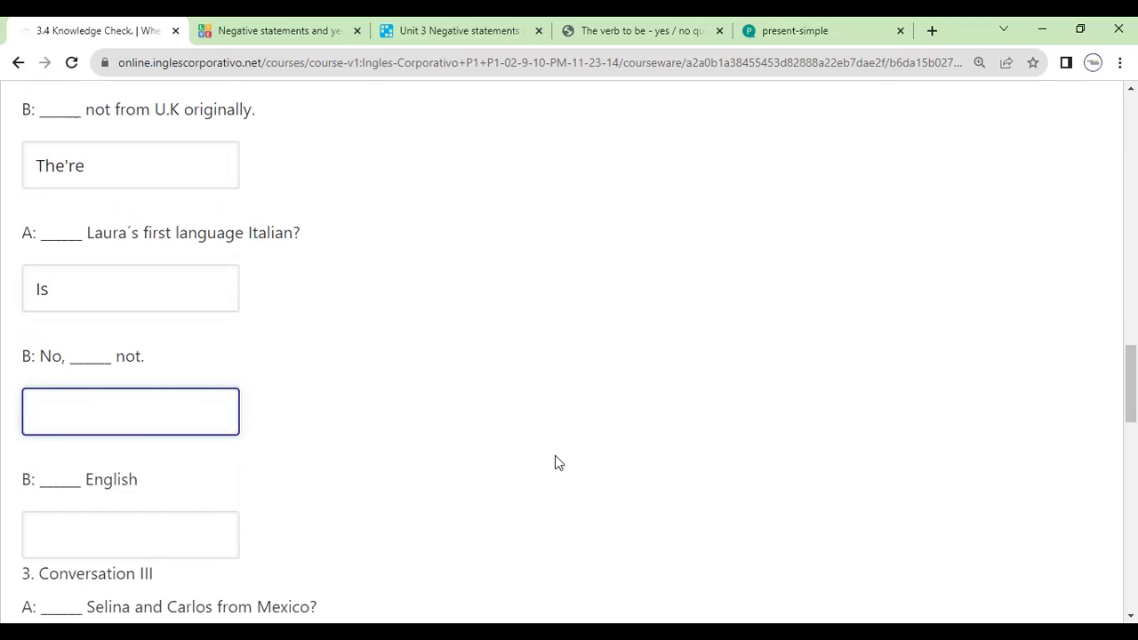
type("i")
type("t's")
scroll(513, 468, "down", 1)
left_click(71, 458)
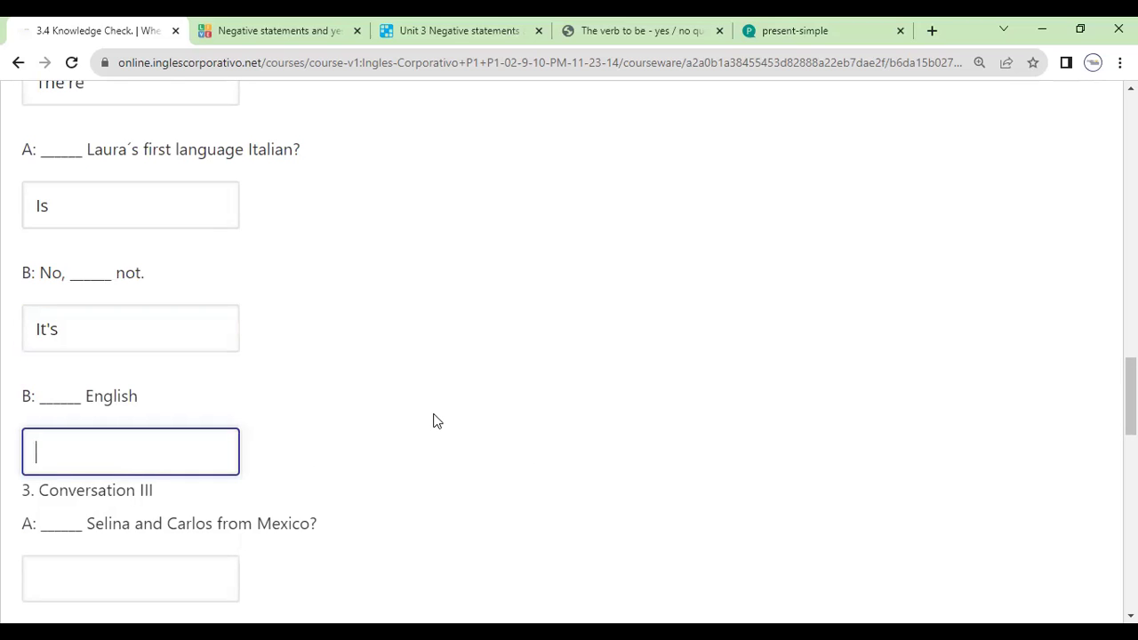
left_click_drag(80, 333, 39, 332)
key("ctrl+c")
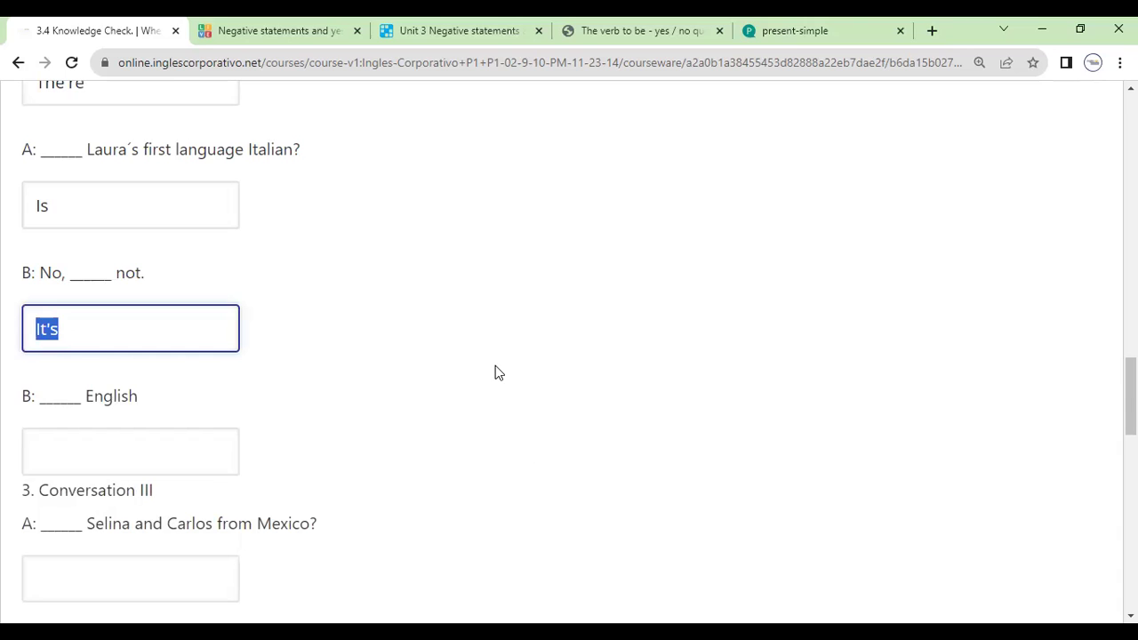
left_click(110, 462)
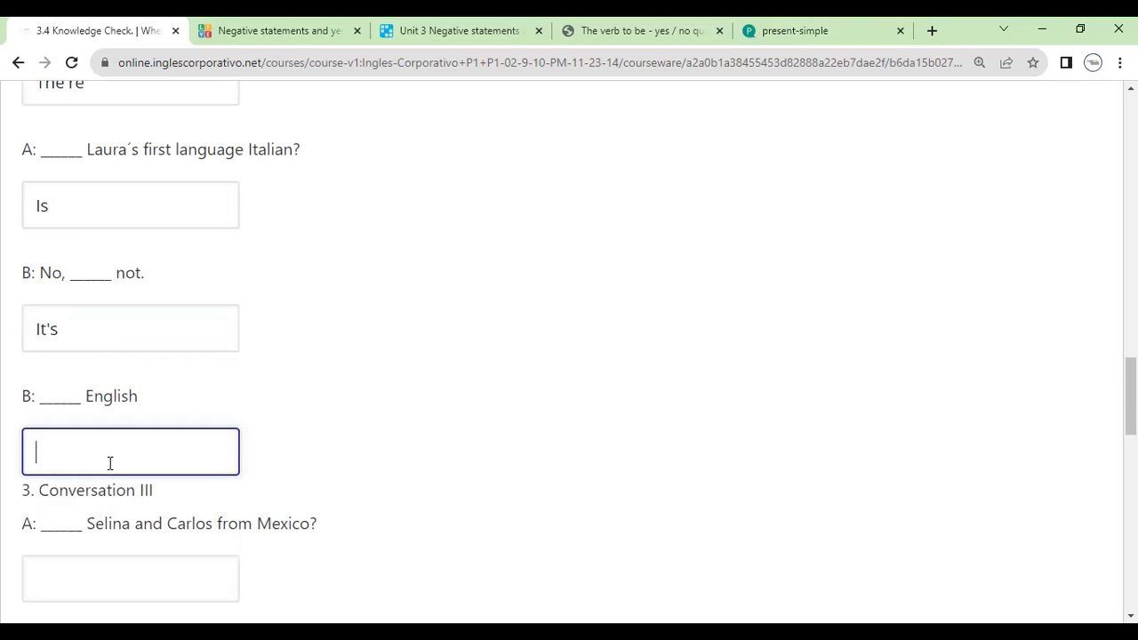
key("ctrl+v")
Step: In Conversation III, answer the "from Mexico?" question with "Are" and the "No, ... not" reply with "they're"
scroll(338, 404, "down", 2)
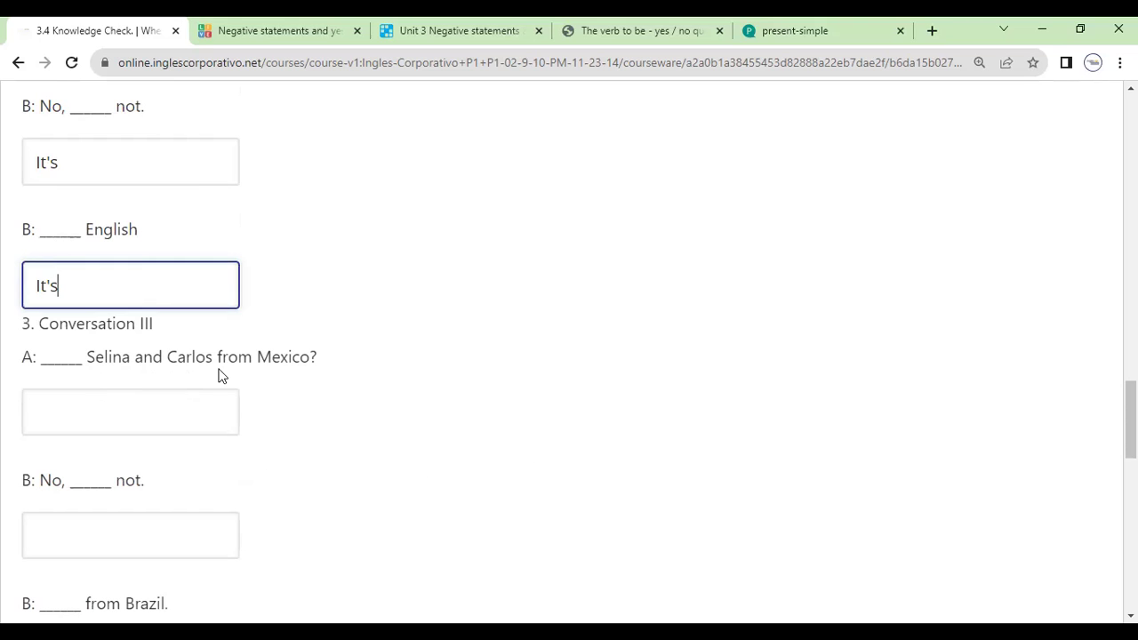
left_click(183, 418)
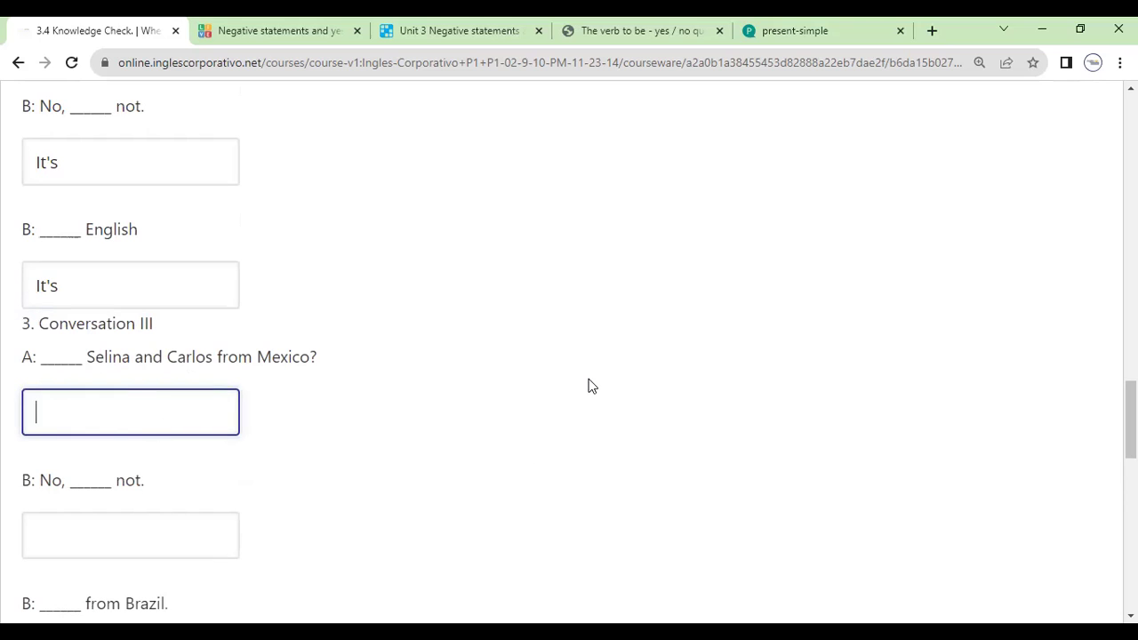
type("Are")
scroll(303, 455, "down", 2)
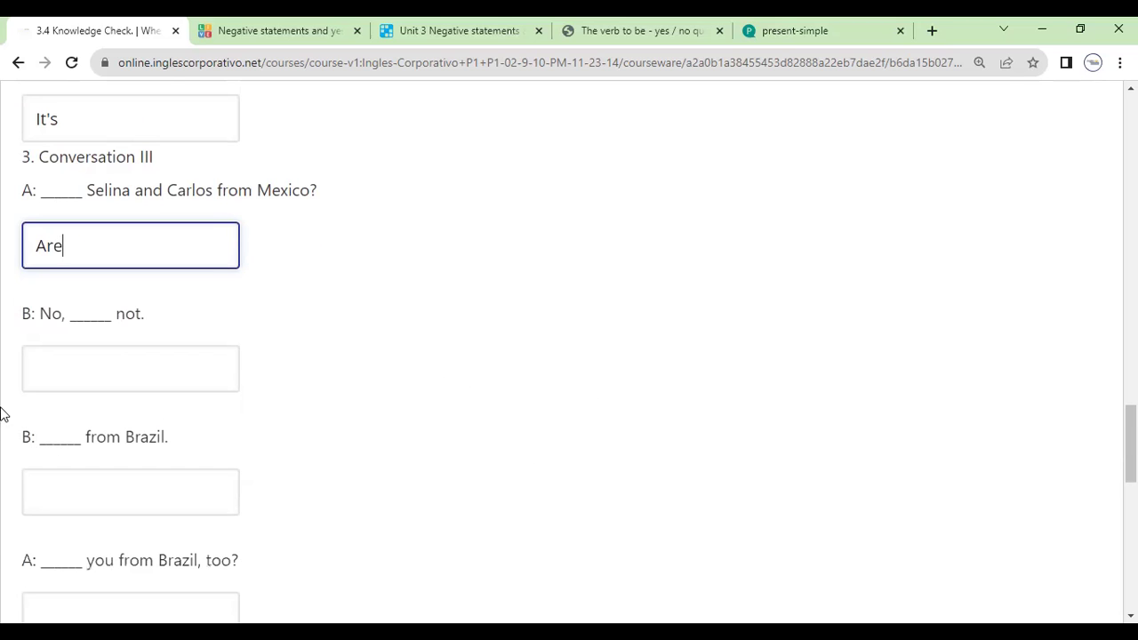
left_click(80, 381)
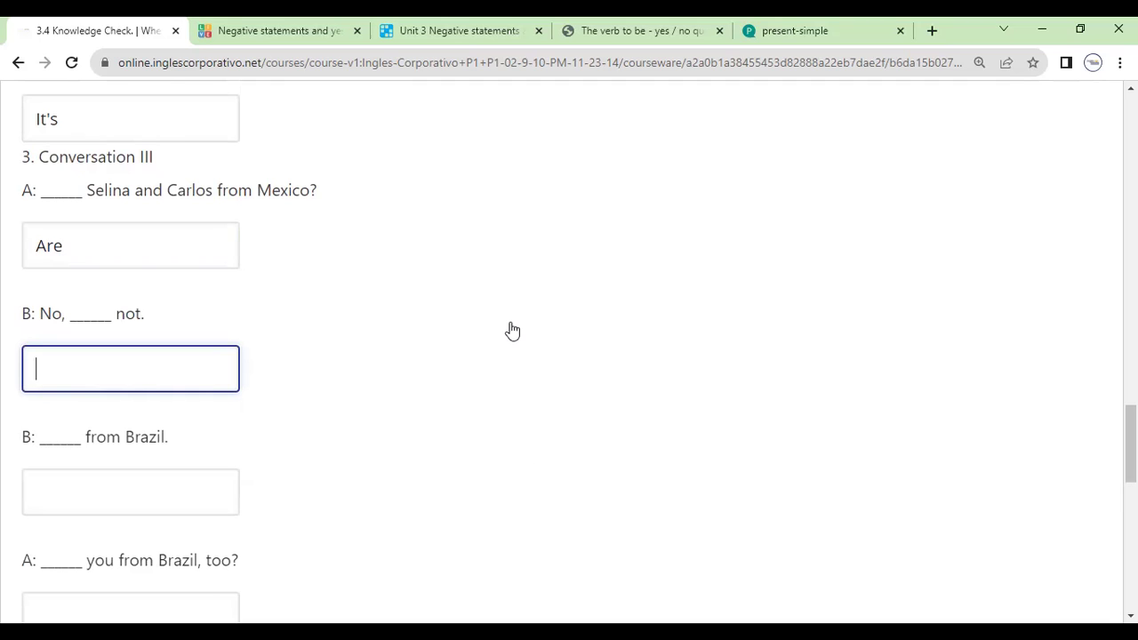
type("they're")
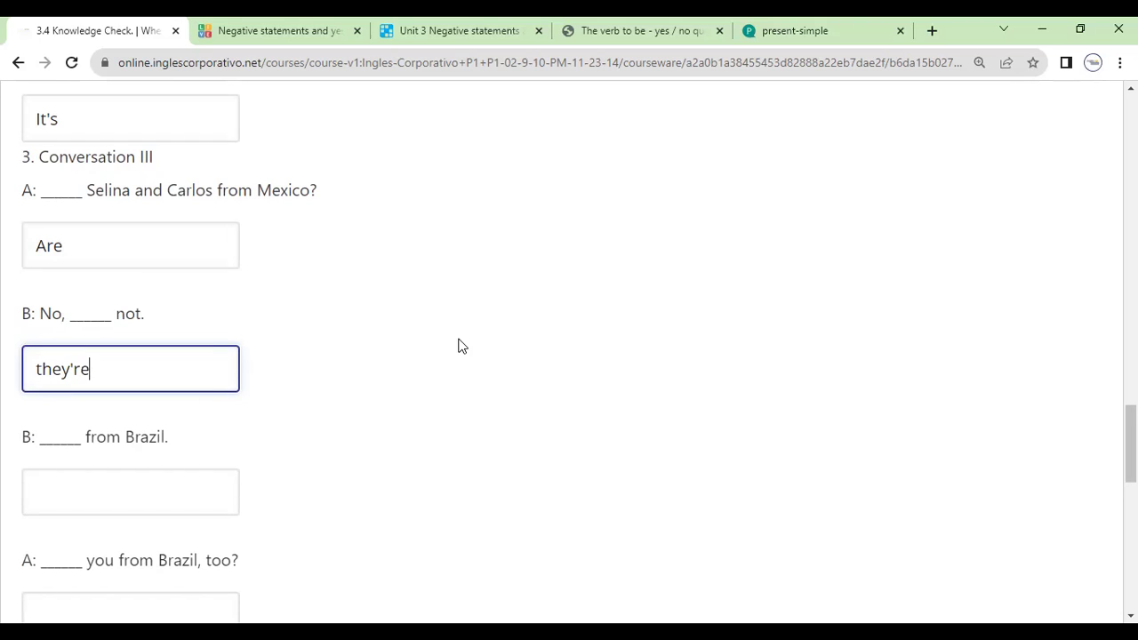
Step: Copy the "they're" answer into the "from Brazil" blank of Conversation III
scroll(355, 365, "down", 1)
left_click(133, 418)
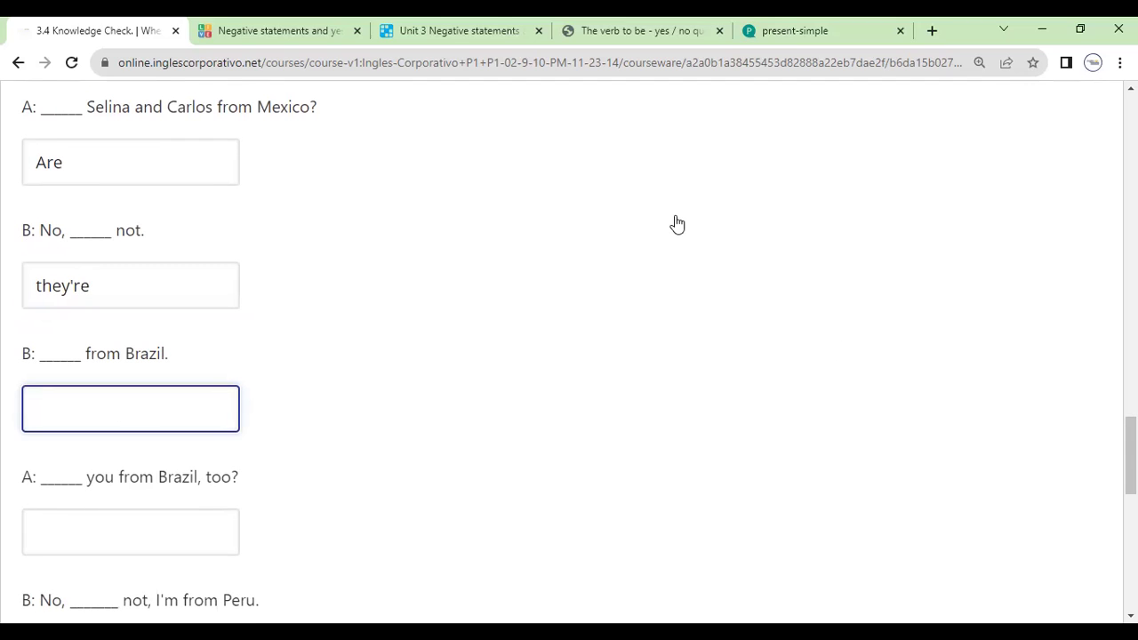
left_click_drag(90, 286, 33, 335)
key("ctrl+c")
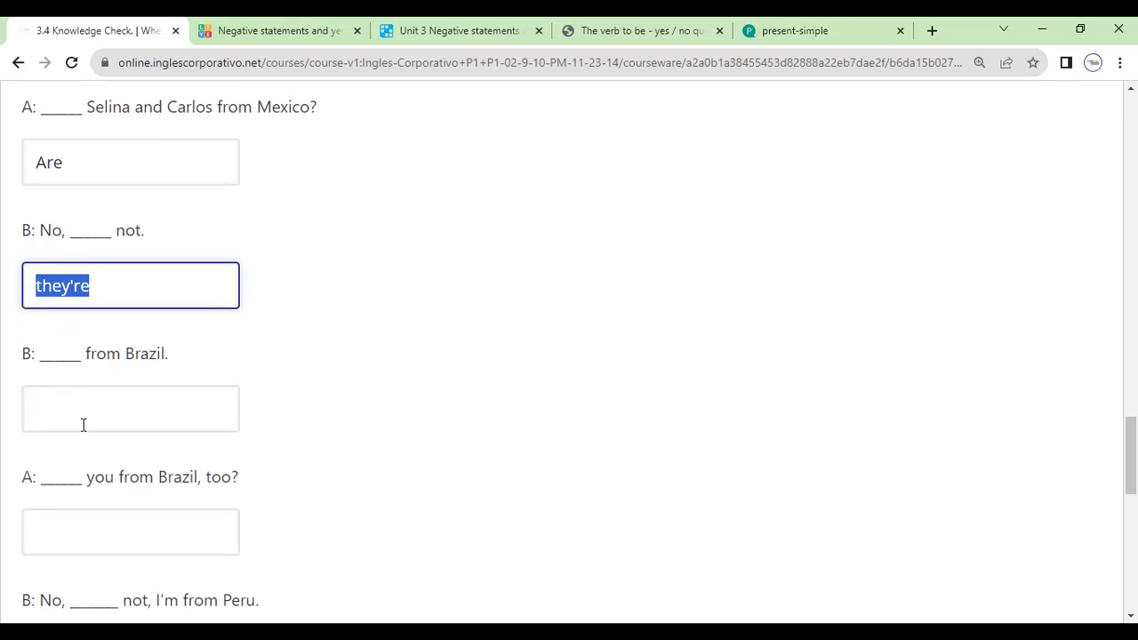
left_click(83, 425)
key("ctrl+v")
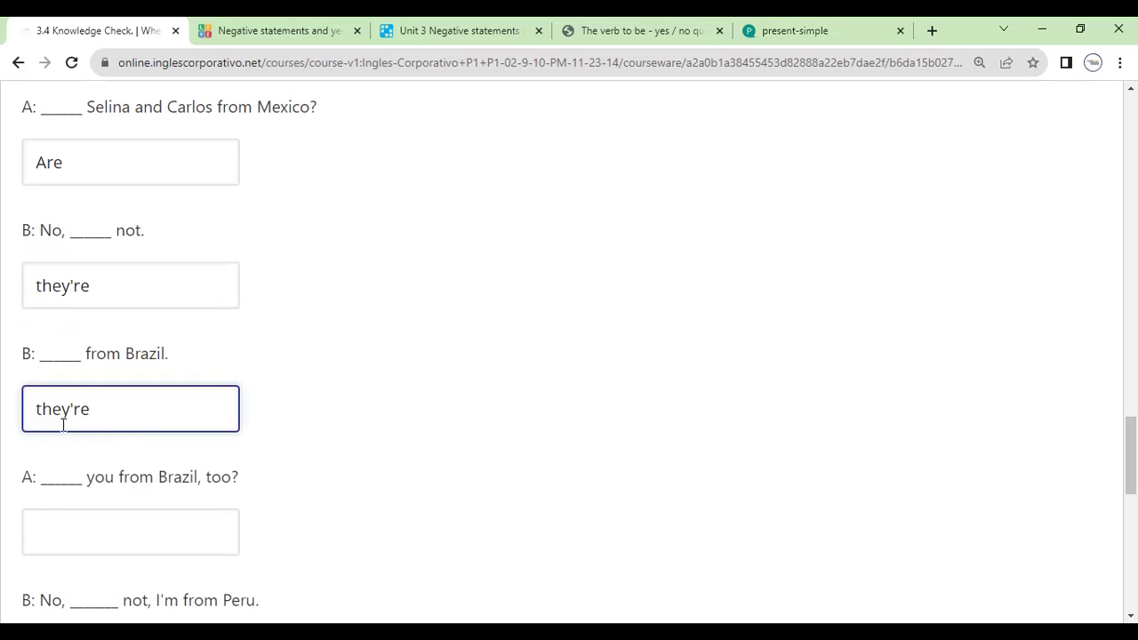
Step: Capitalize the "from Brazil" answer as "They're" and enter "Are" for the "you from Brazil, too?" question
left_click_drag(41, 411, 35, 416)
type("T")
scroll(233, 449, "down", 1)
left_click(153, 446)
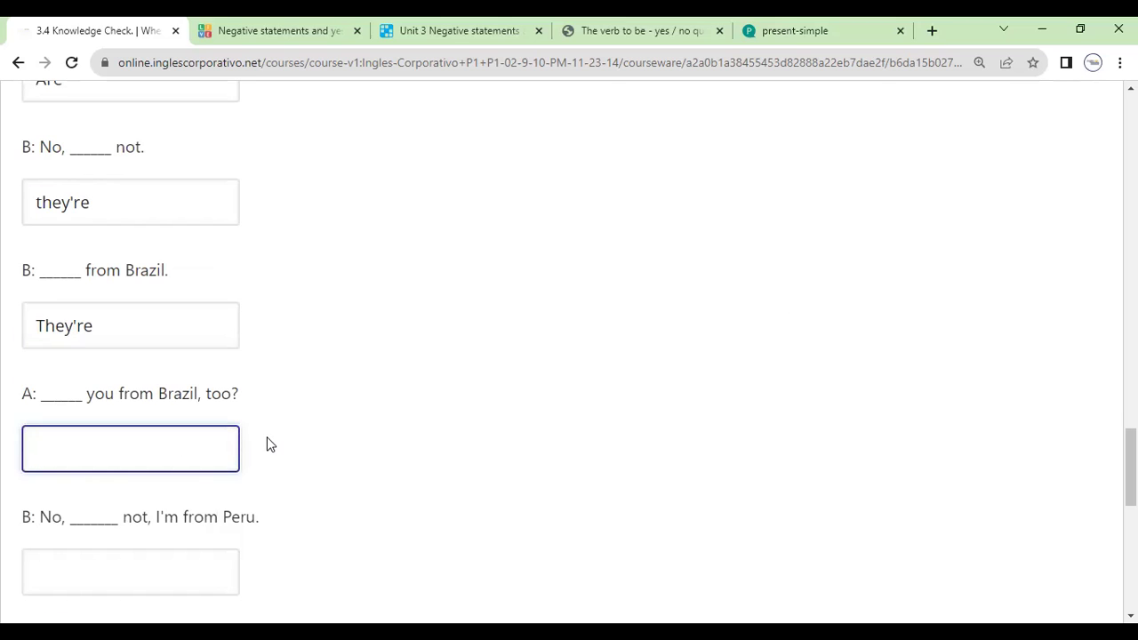
type("Are")
Step: Enter "I'm" in the blank of the "No, ... not, I'm from Peru" reply
scroll(300, 453, "down", 1)
scroll(299, 452, "down", 1)
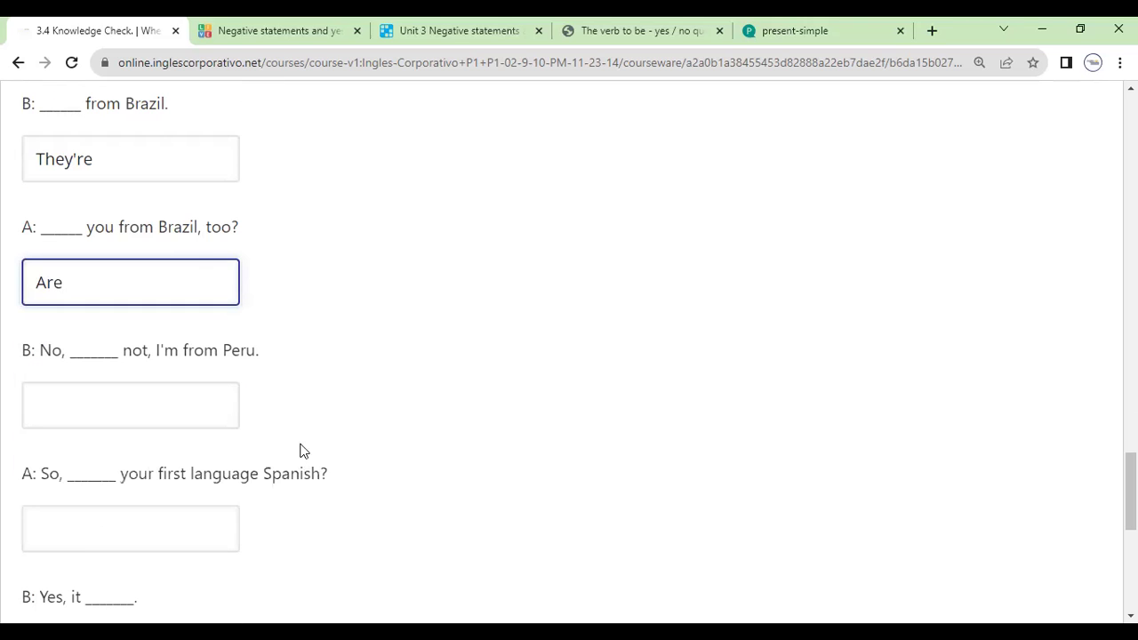
left_click(206, 417)
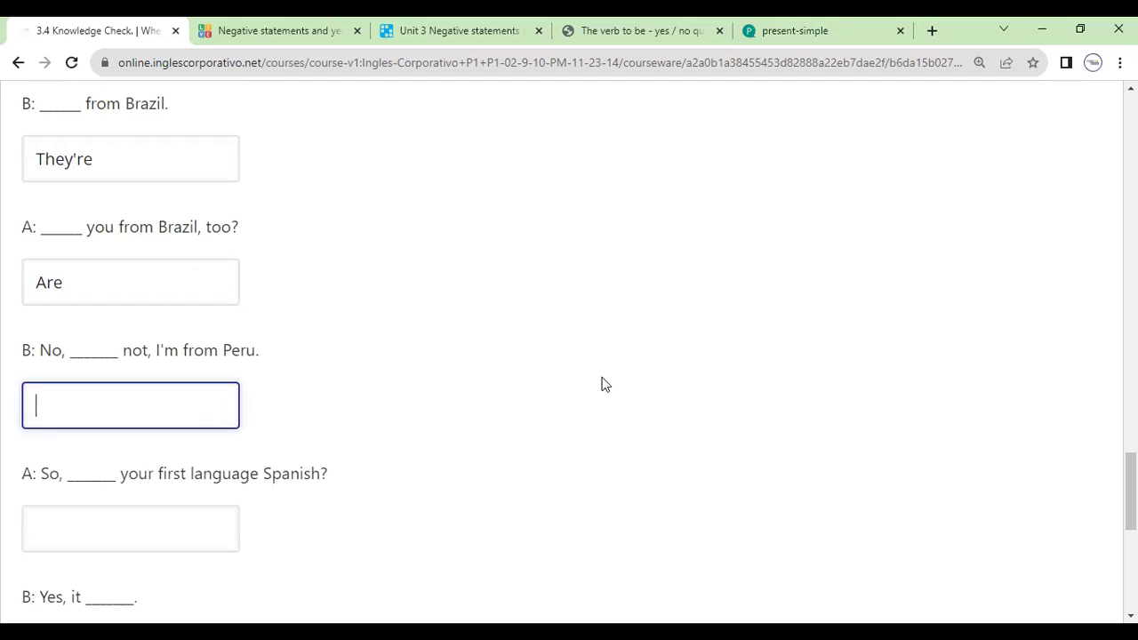
type("I'm")
Step: Enter "Is" for the "your first language Spanish?" question and "is" for the "Yes, it" reply
scroll(498, 333, "down", 2)
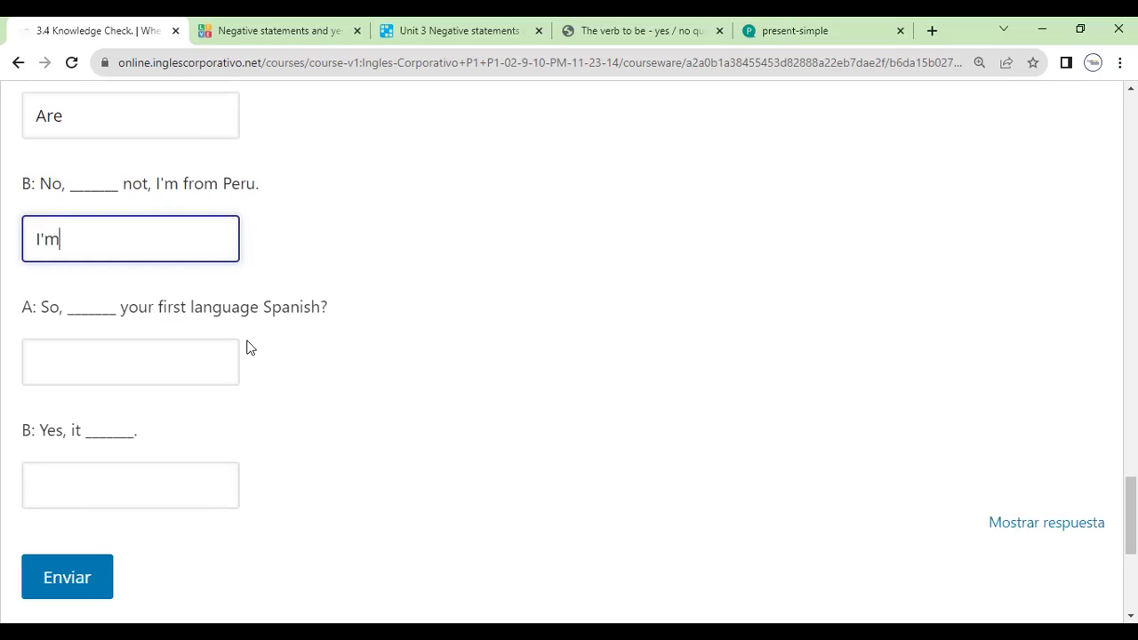
left_click(158, 360)
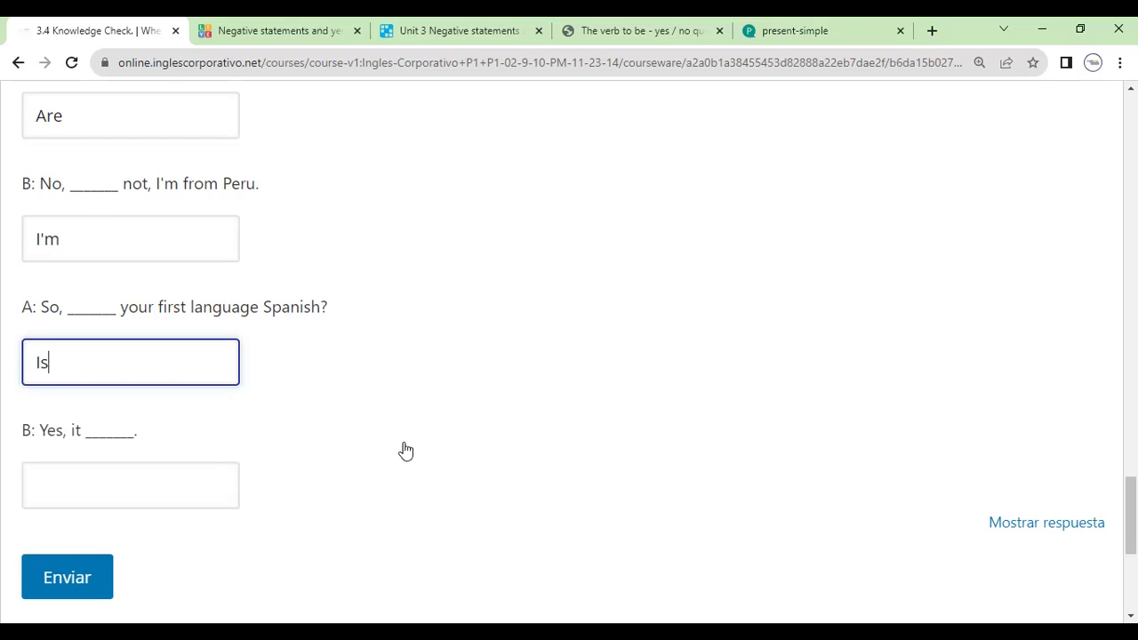
left_click(134, 490)
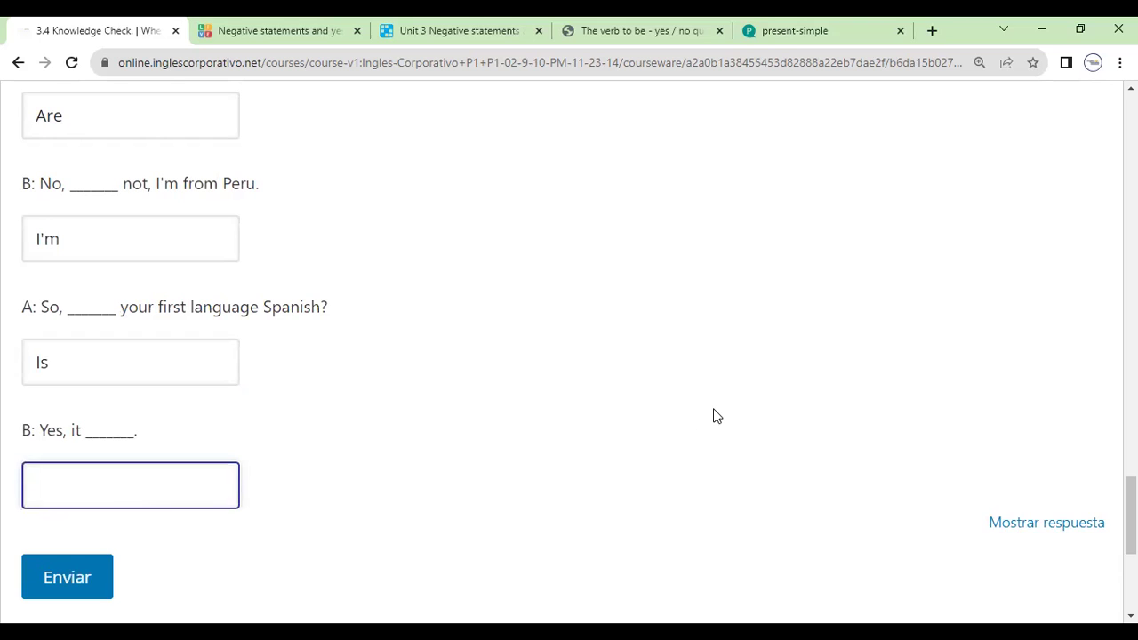
type("is")
Step: Reveal the correct answers and compare them with the last two entries of Conversation III
left_click(1055, 525)
scroll(463, 444, "down", 3)
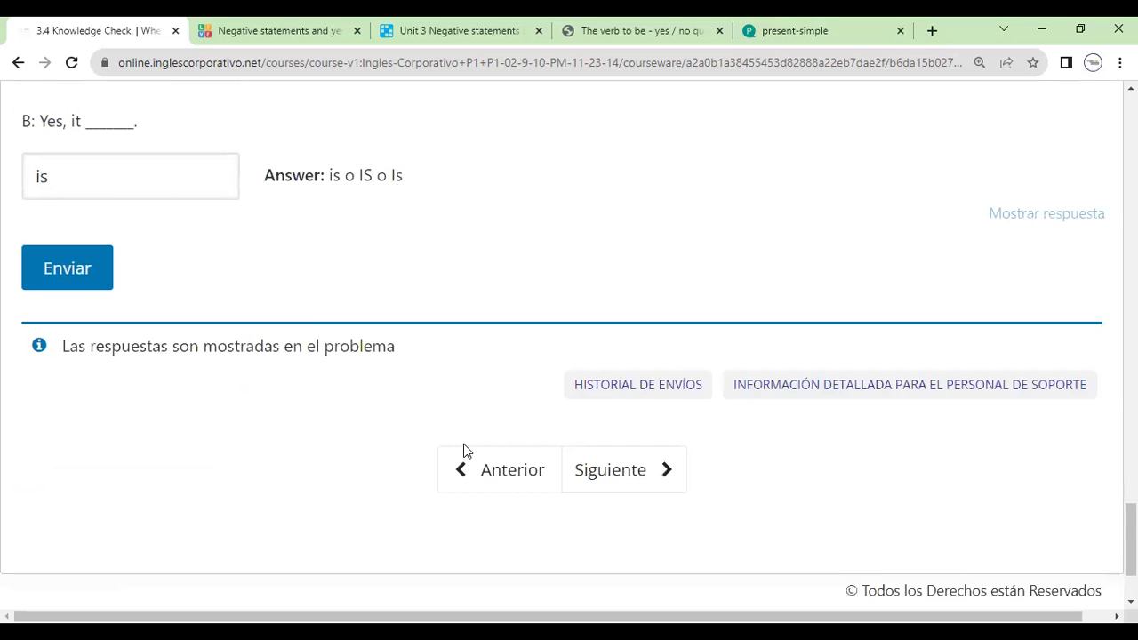
scroll(159, 391, "up", 3)
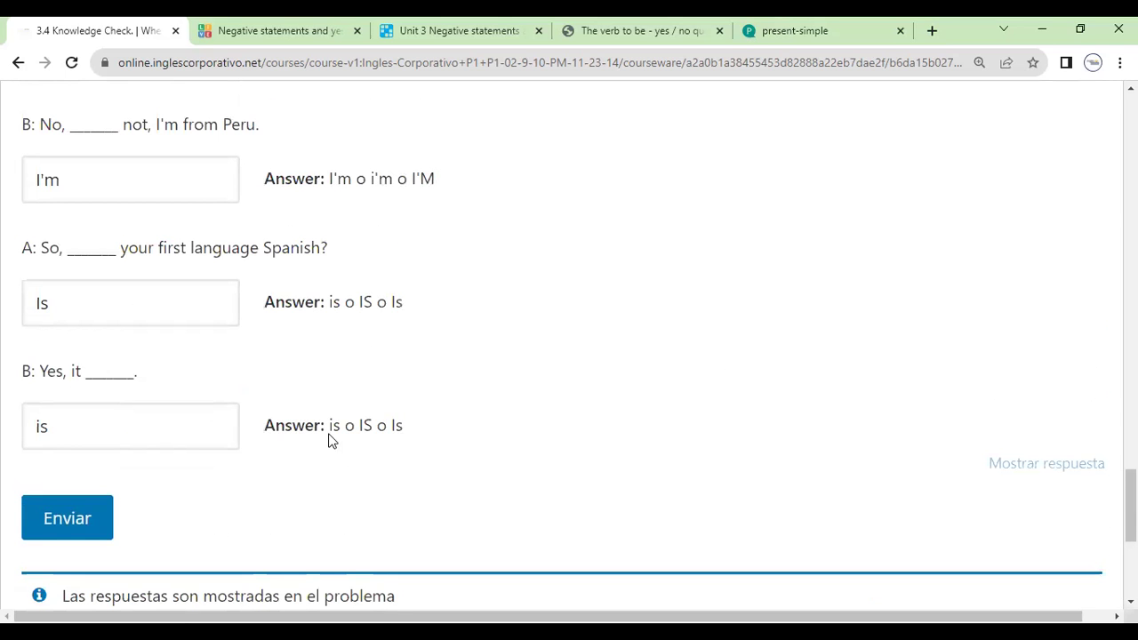
double_click(334, 427)
left_click(336, 295)
left_click_drag(336, 302, 328, 303)
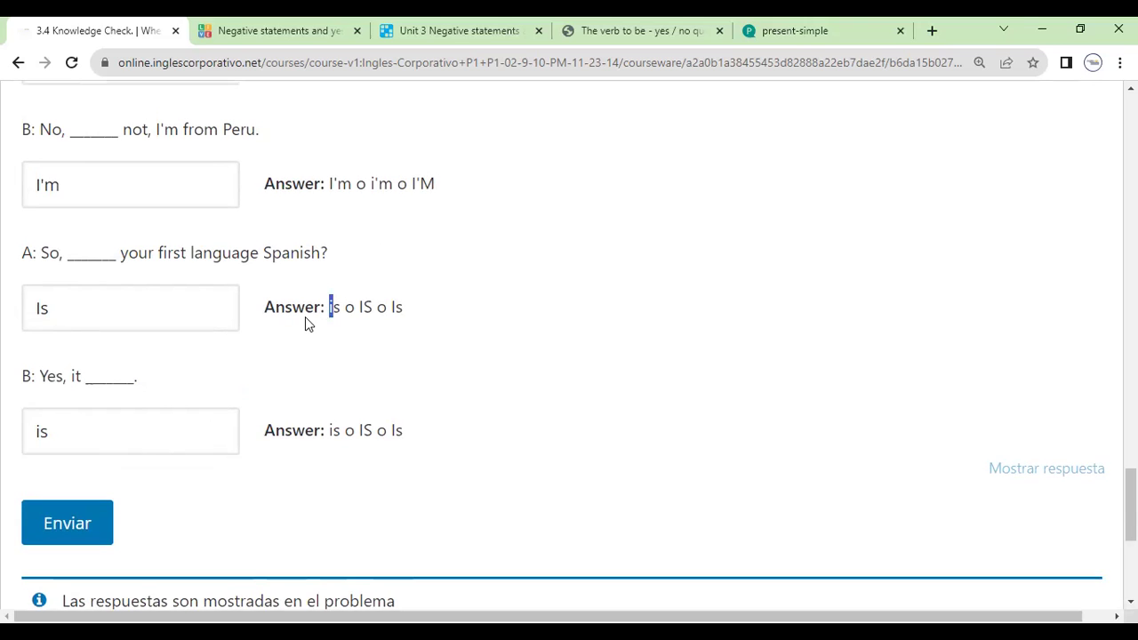
Step: Compare the remaining Conversation III entries with the revealed answers, from the "I'm from Peru" reply back to the "from Mexico?" question
scroll(305, 316, "up", 2)
double_click(353, 337)
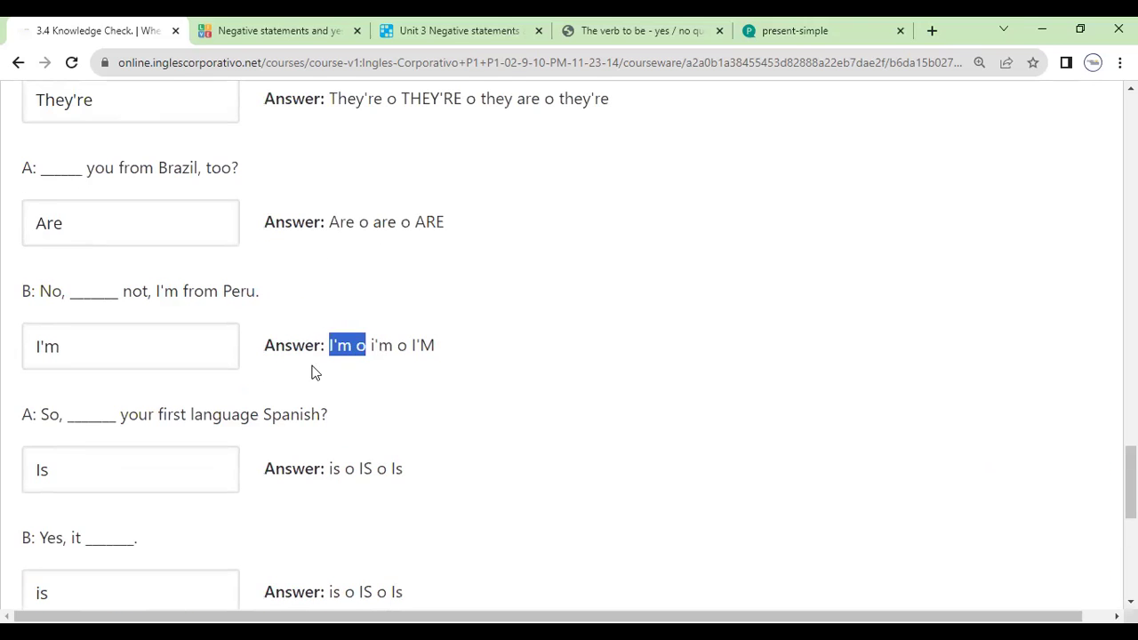
scroll(312, 371, "up", 2)
left_click_drag(323, 388, 341, 389)
double_click(338, 391)
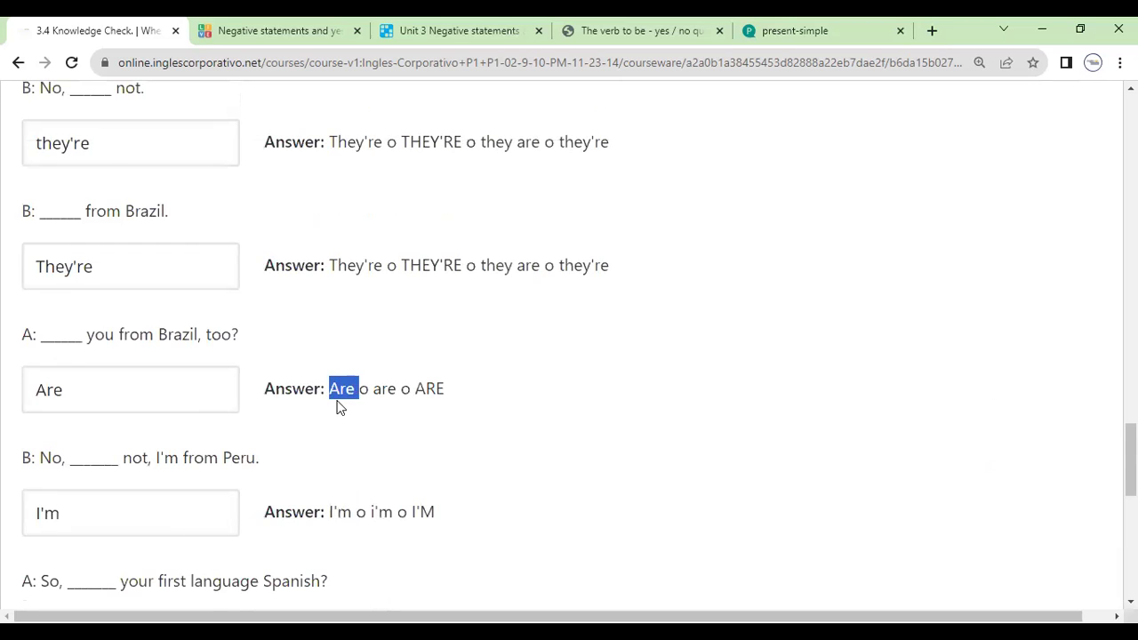
scroll(334, 402, "up", 2)
left_click(382, 425)
left_click_drag(381, 425, 336, 425)
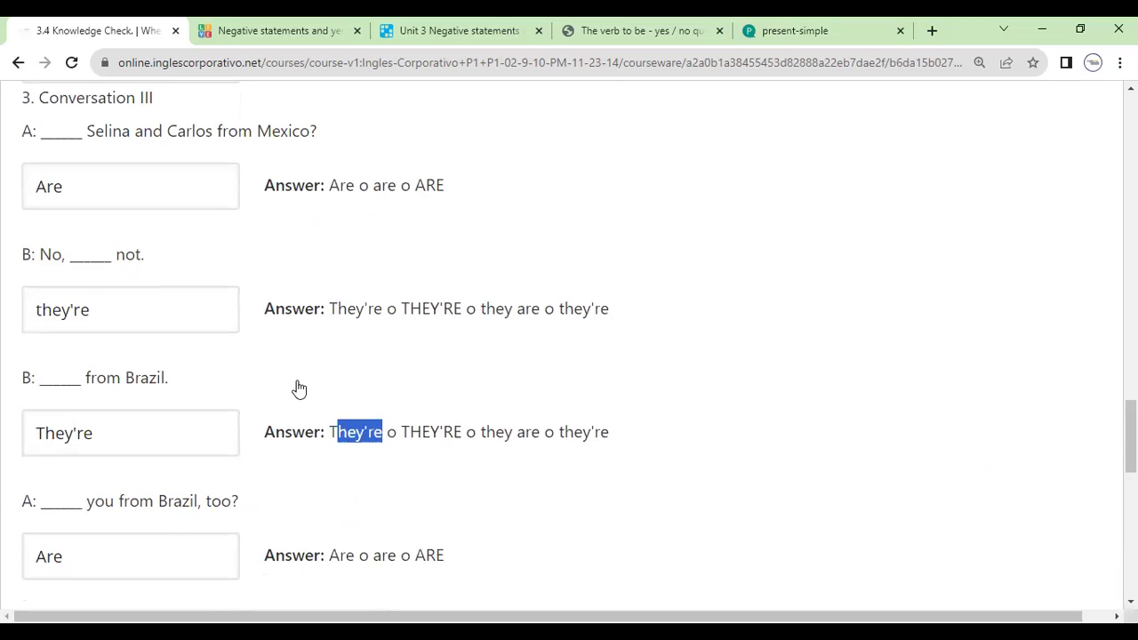
left_click_drag(383, 309, 358, 345)
scroll(313, 357, "up", 2)
scroll(338, 380, "up", 1)
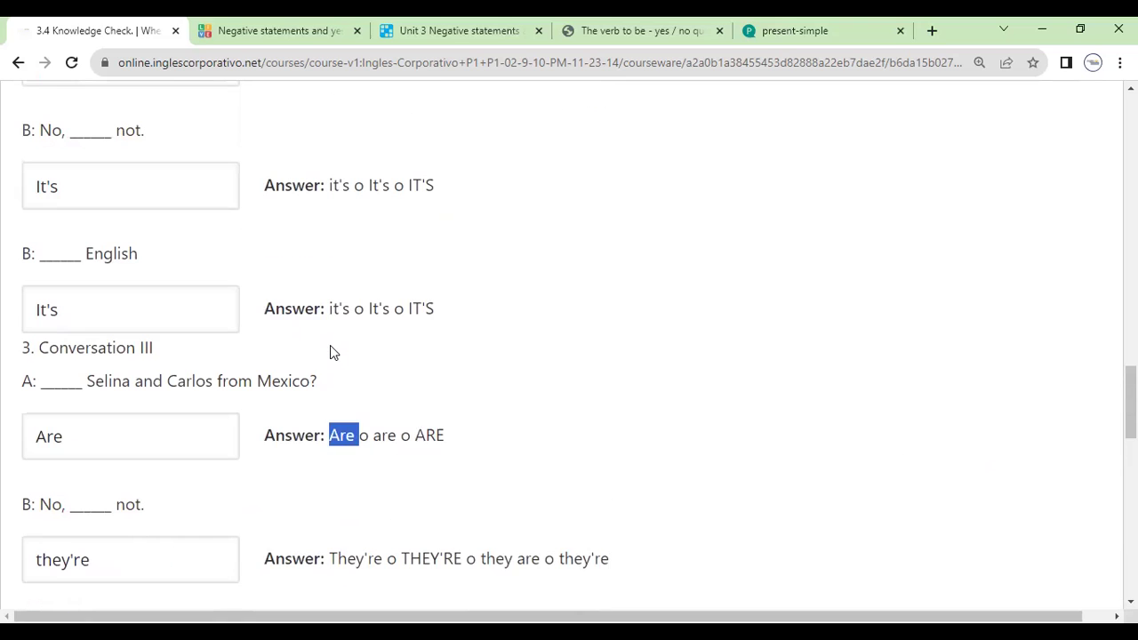
Step: Check each Conversation II entry against its revealed answer, from the "English" blank back to the "from the U.S.?" question
left_click_drag(329, 308, 351, 309)
scroll(322, 381, "up", 3)
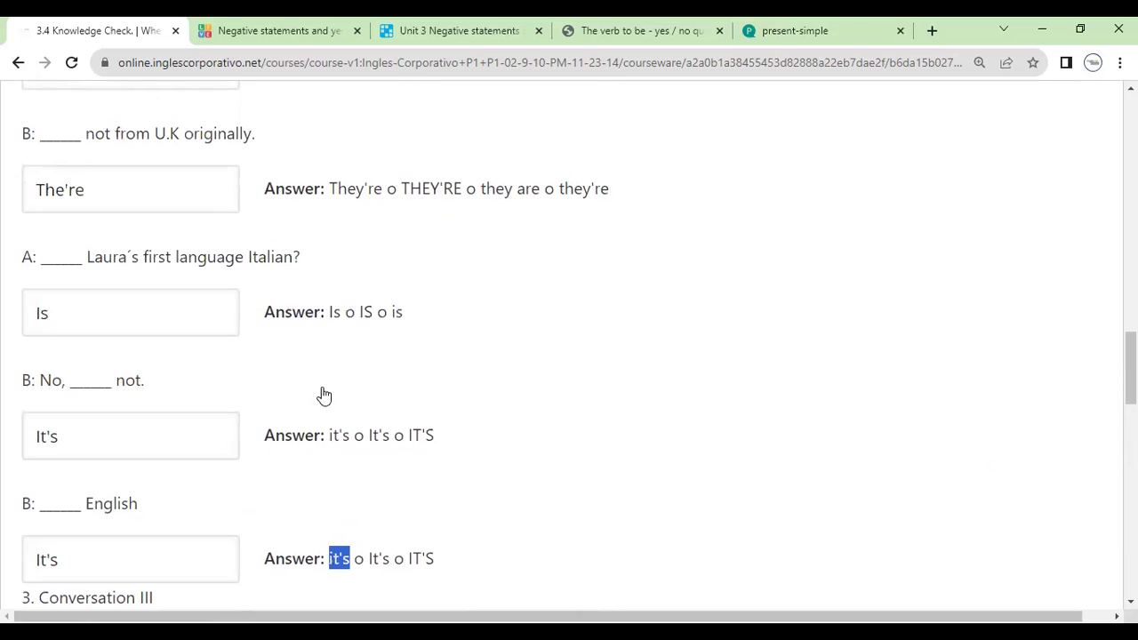
left_click_drag(332, 435, 353, 435)
left_click_drag(333, 312, 359, 312)
scroll(340, 383, "up", 3)
left_click_drag(339, 440, 382, 437)
left_click_drag(345, 313, 329, 314)
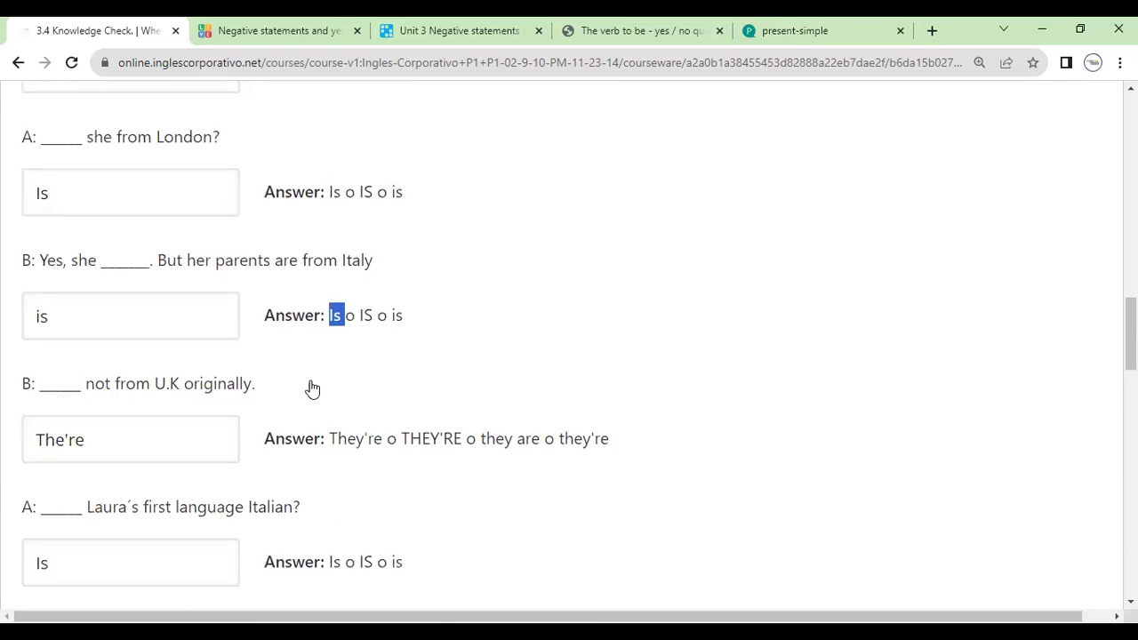
scroll(305, 383, "up", 2)
left_click(349, 356)
left_click_drag(349, 354, 328, 402)
scroll(343, 399, "up", 2)
left_click(320, 407)
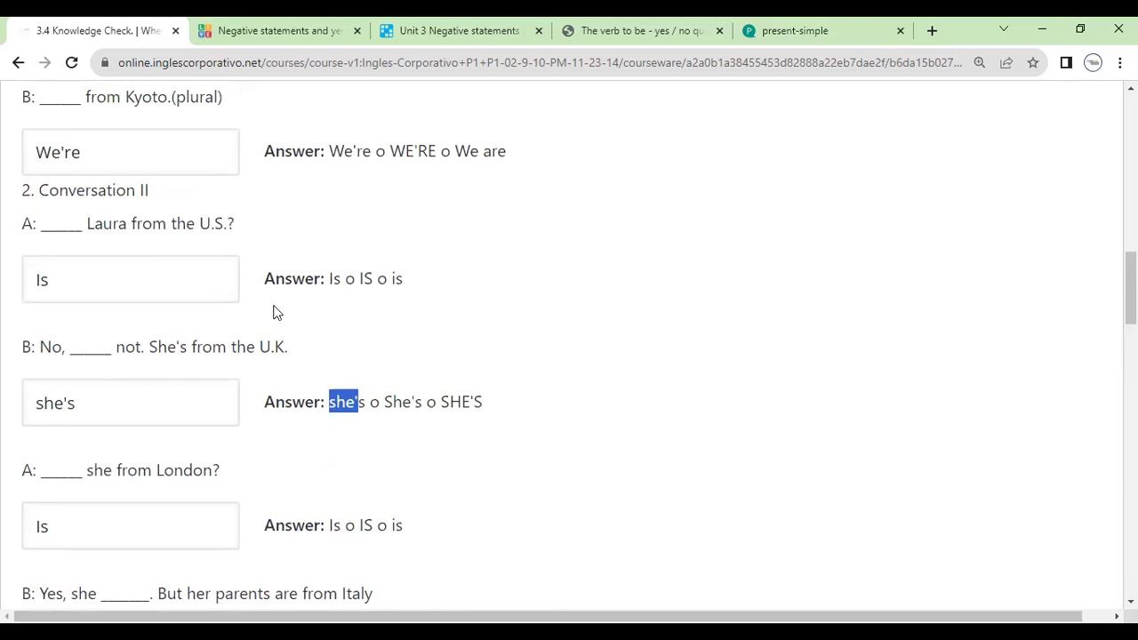
left_click_drag(330, 279, 356, 279)
Step: Check the four Conversation I entries against the revealed answers, from the "from Kyoto" blank back to "Yes, we"
scroll(322, 373, "up", 3)
left_click_drag(329, 405, 368, 391)
left_click_drag(330, 277, 364, 278)
scroll(302, 331, "up", 2)
left_click_drag(329, 321, 368, 321)
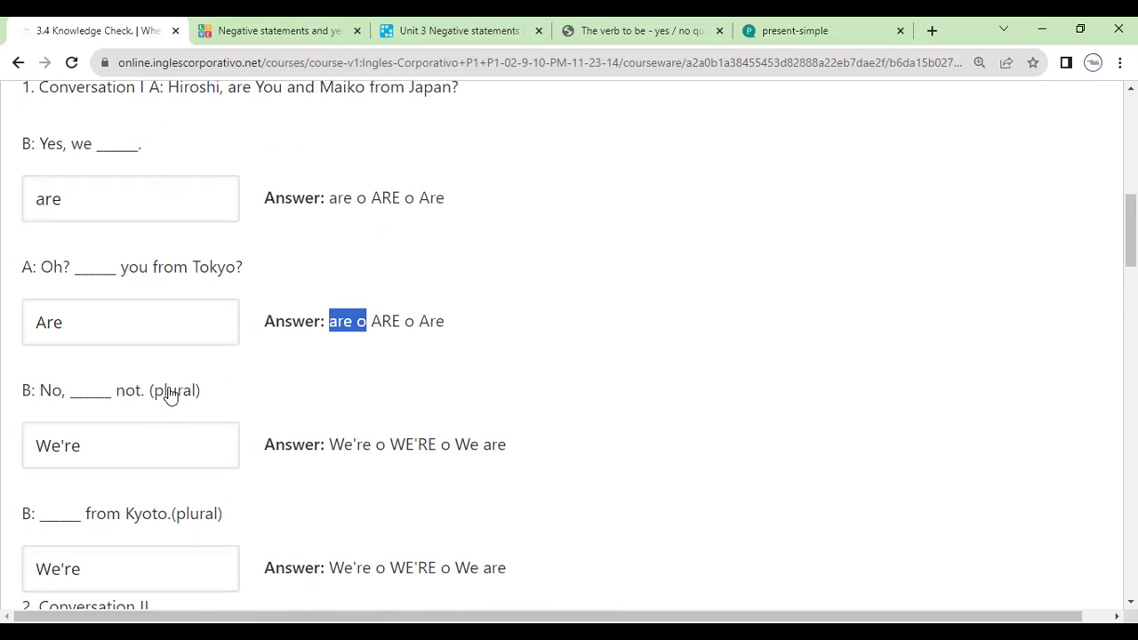
scroll(175, 400, "up", 2)
left_click(355, 371)
left_click_drag(367, 366, 329, 366)
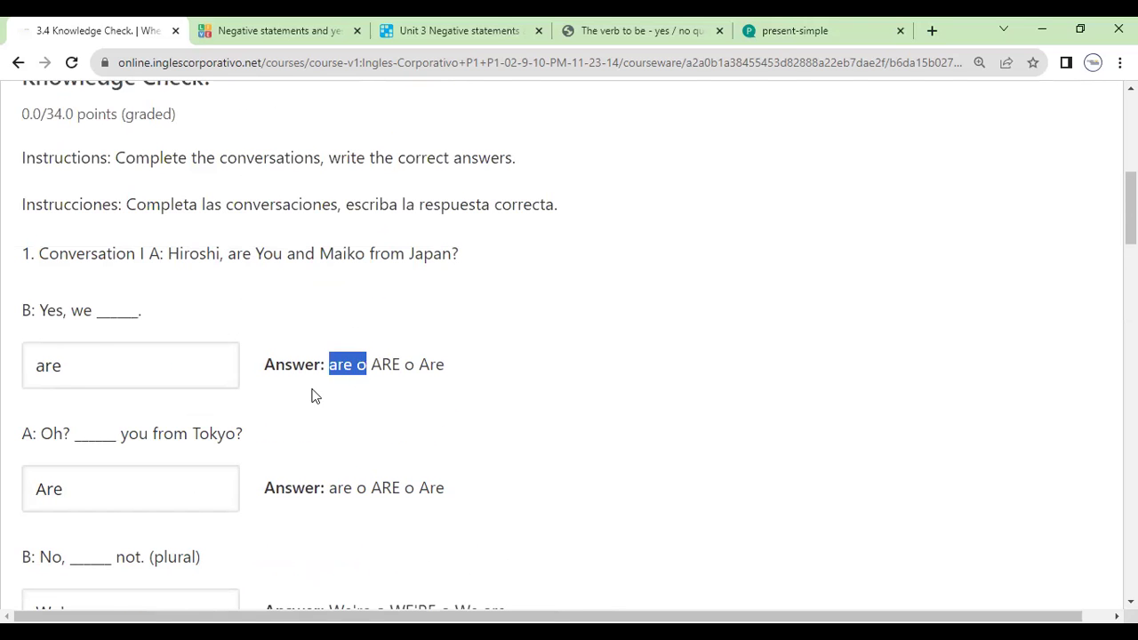
Step: Open the 3.8 Numbers and ages lesson and look over its video section
scroll(284, 405, "up", 2)
scroll(284, 405, "down", 4)
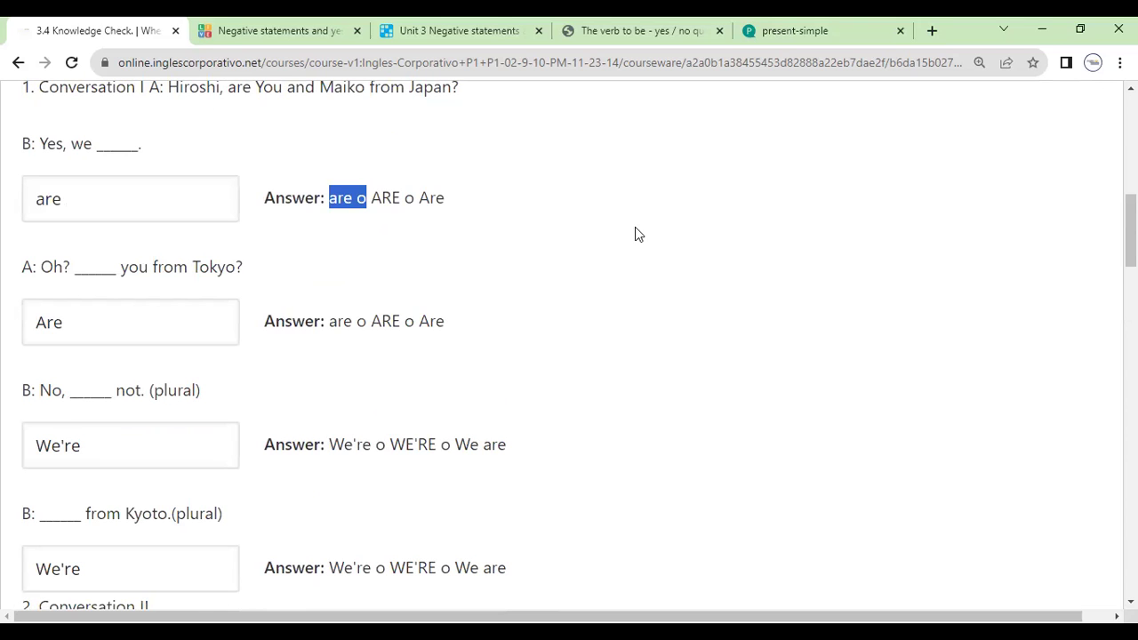
scroll(628, 264, "up", 5)
scroll(627, 276, "up", 2)
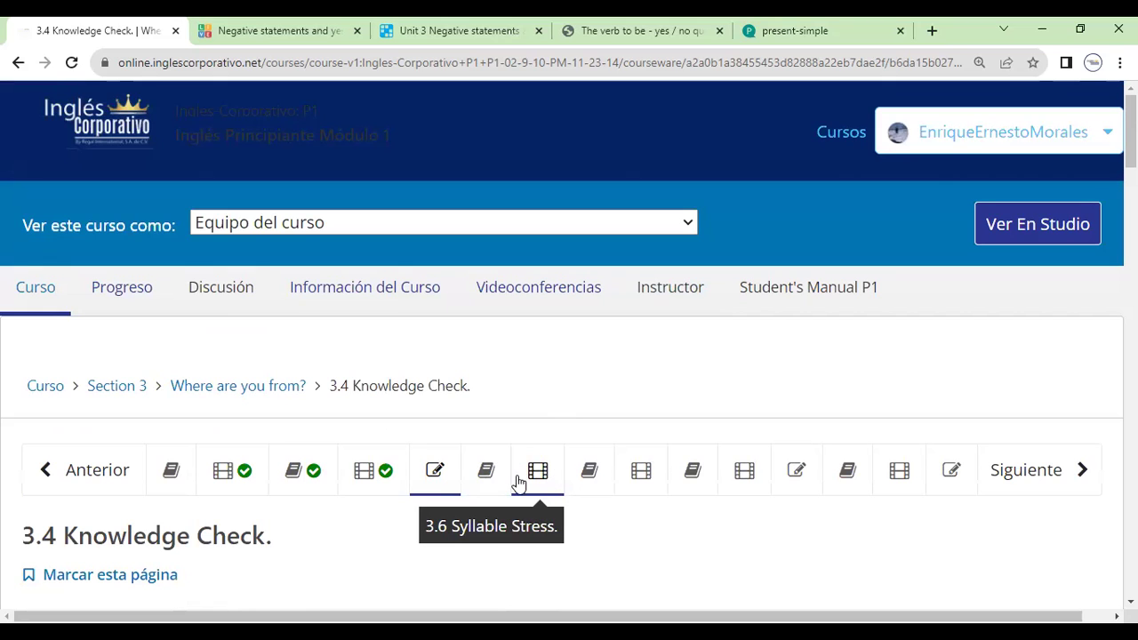
left_click(644, 478)
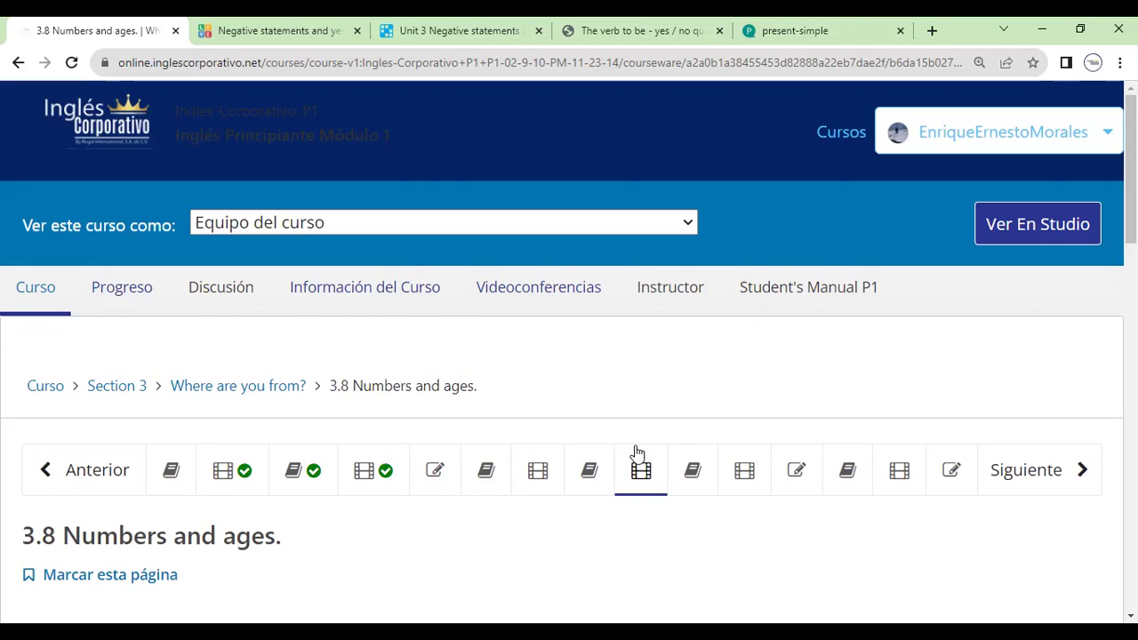
scroll(637, 453, "down", 5)
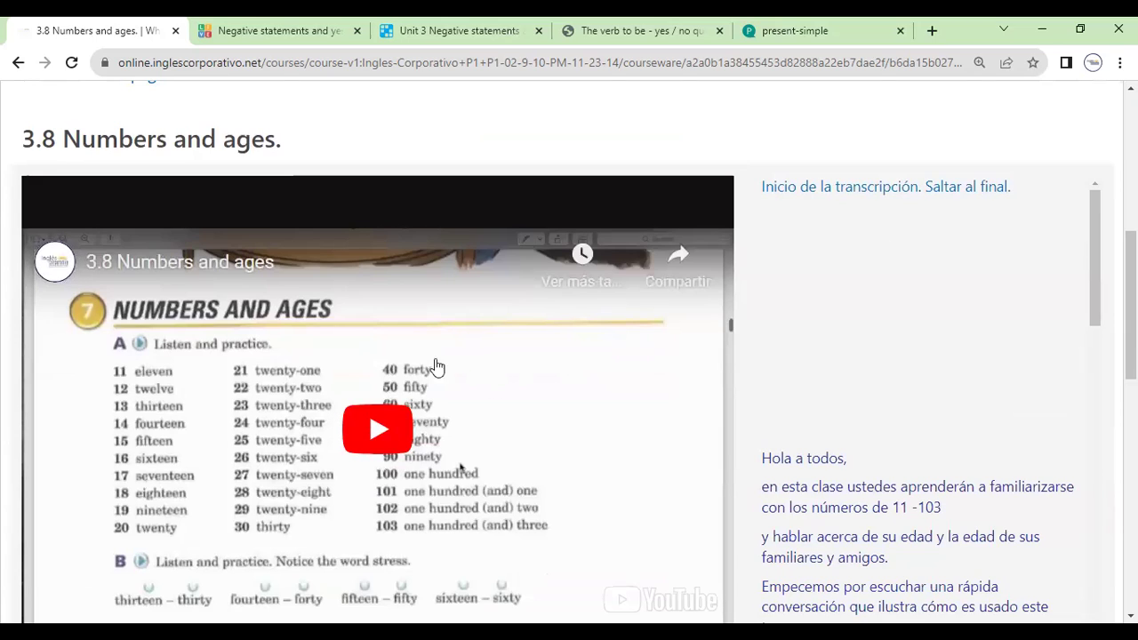
scroll(511, 277, "up", 3)
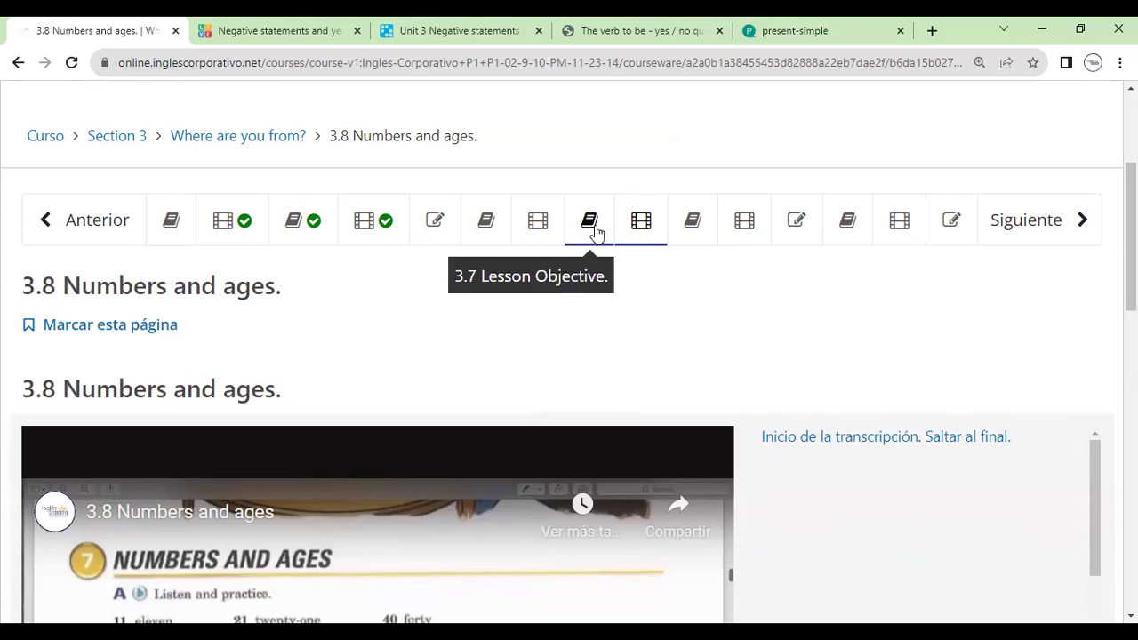
scroll(586, 294, "up", 1)
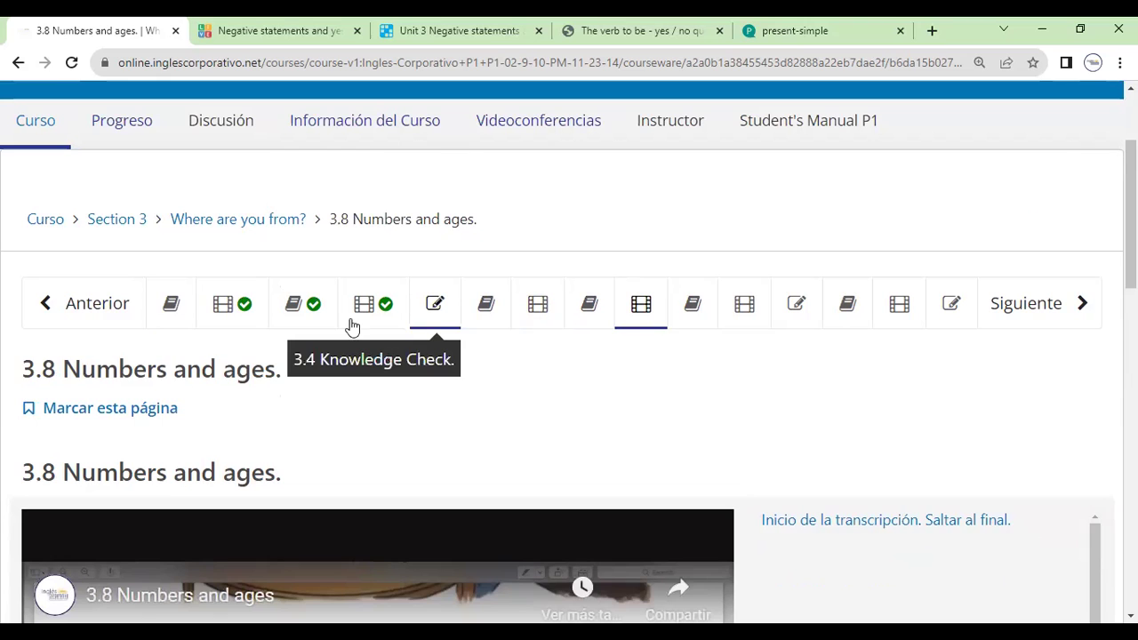
Step: Return to the 3.4 Knowledge Check and enter "ARE" in the "Yes, we" blank of Conversation I
left_click(439, 304)
scroll(490, 351, "down", 5)
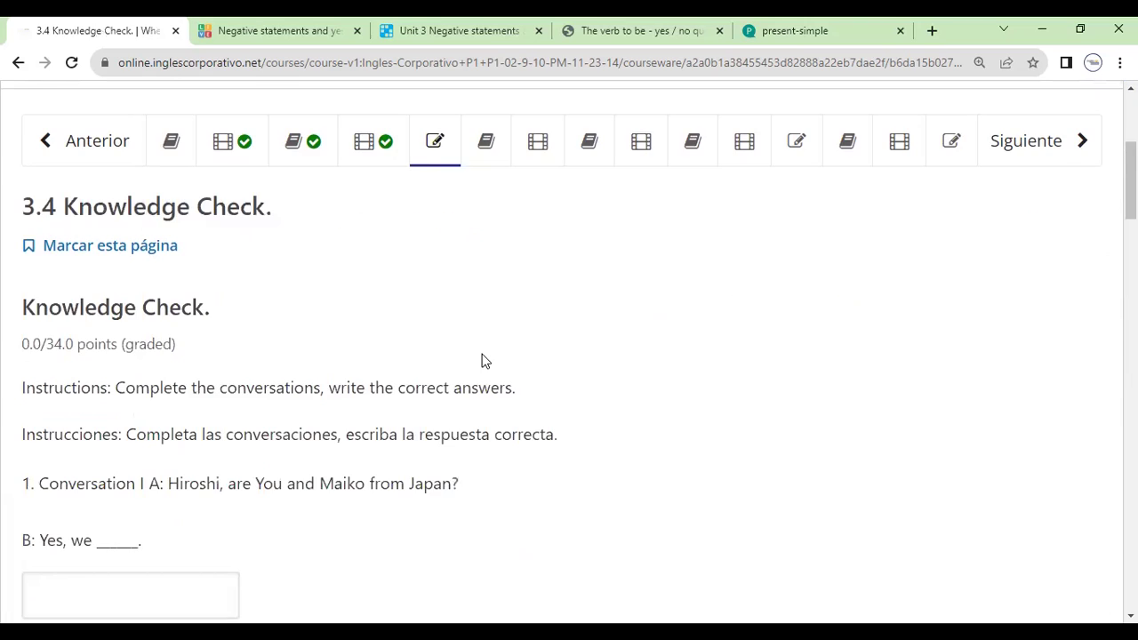
left_click(122, 351)
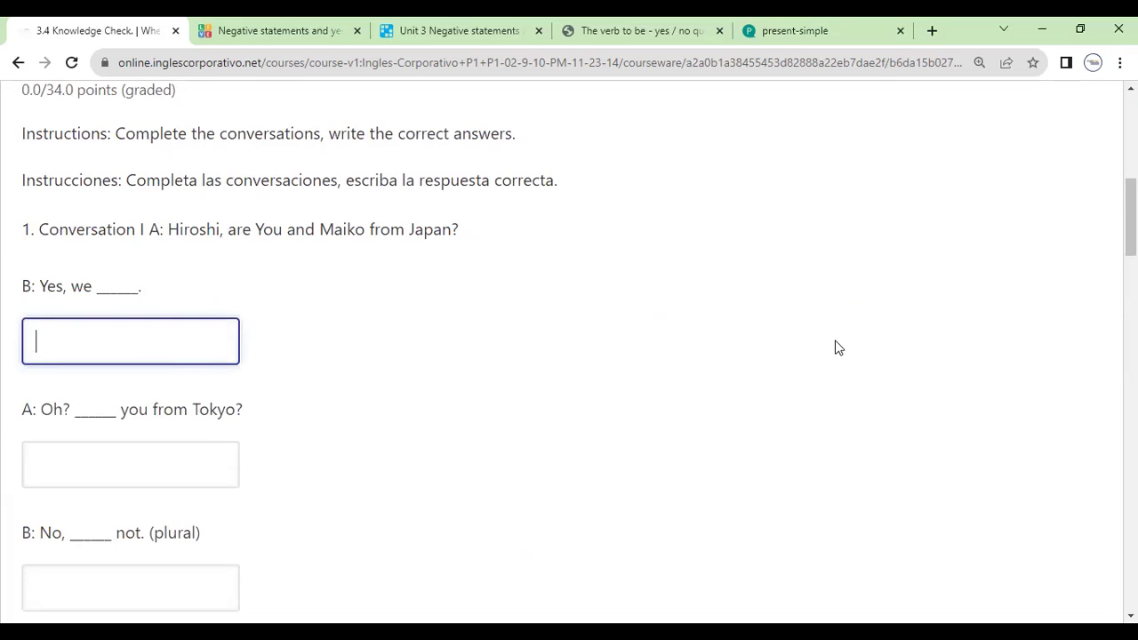
type("ARE")
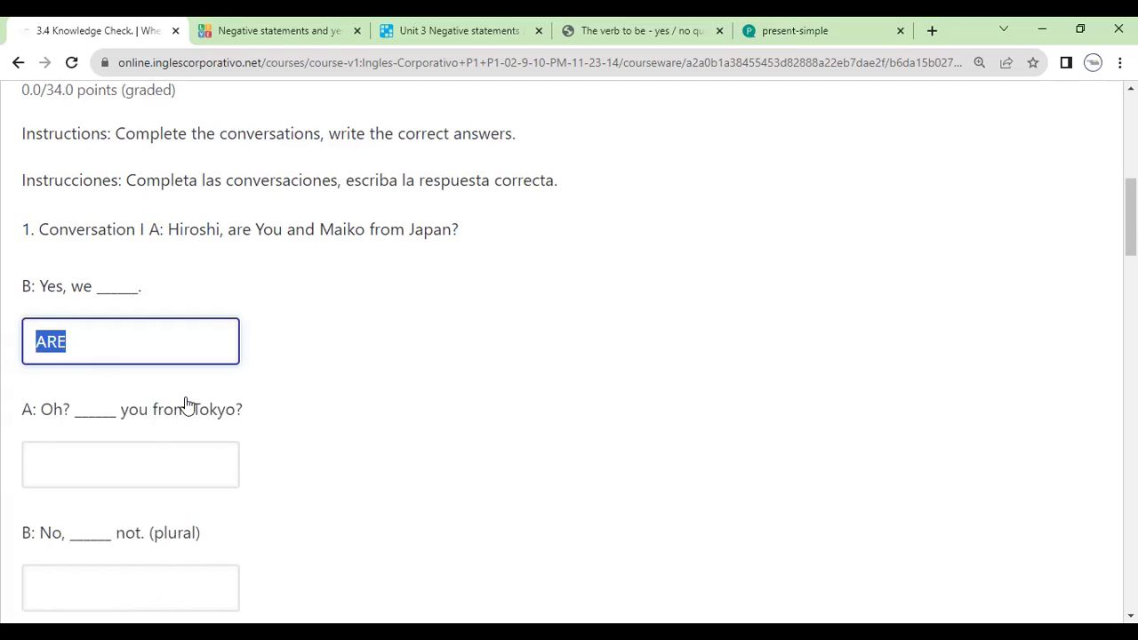
Step: Enter "you are" in the "from Kyoto" blank of Conversation I
scroll(137, 402, "down", 4)
scroll(135, 408, "down", 1)
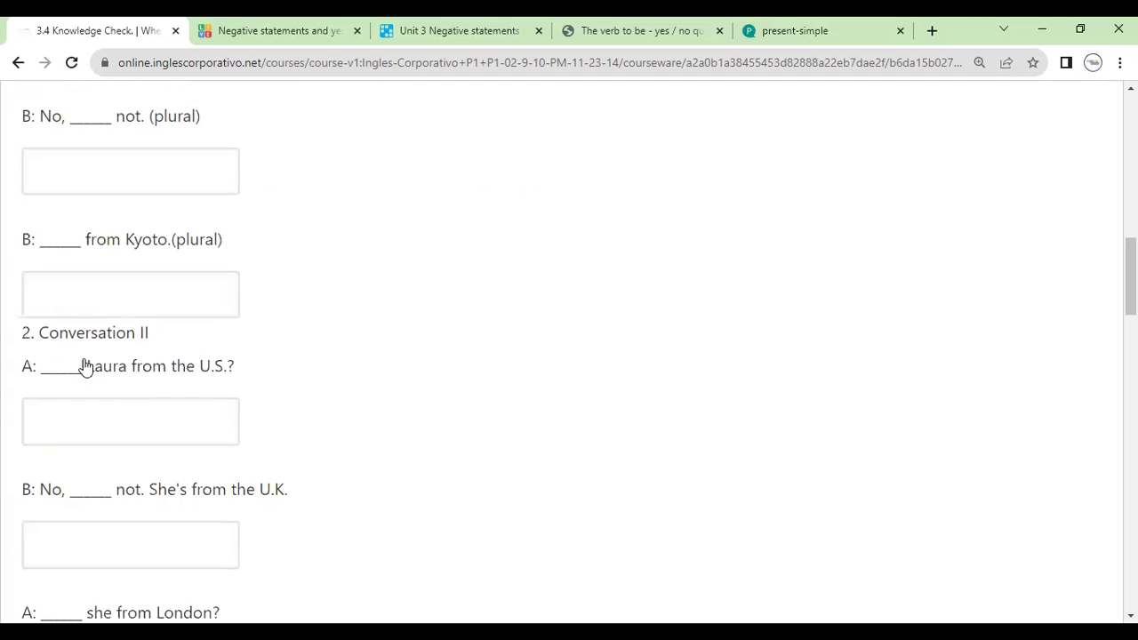
left_click(60, 299)
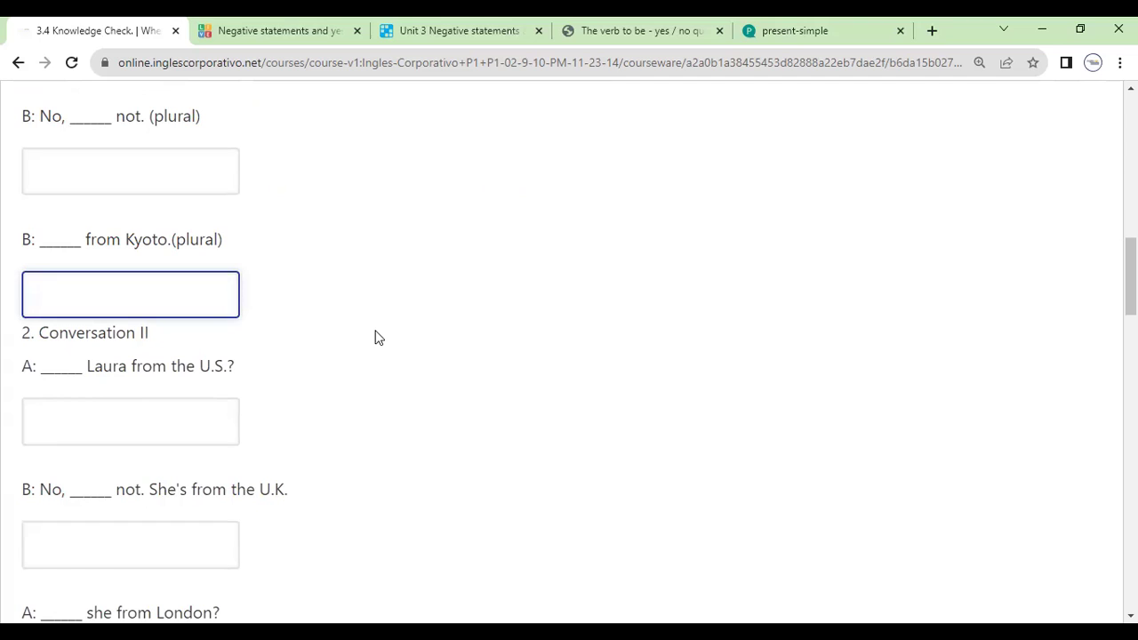
type("you are")
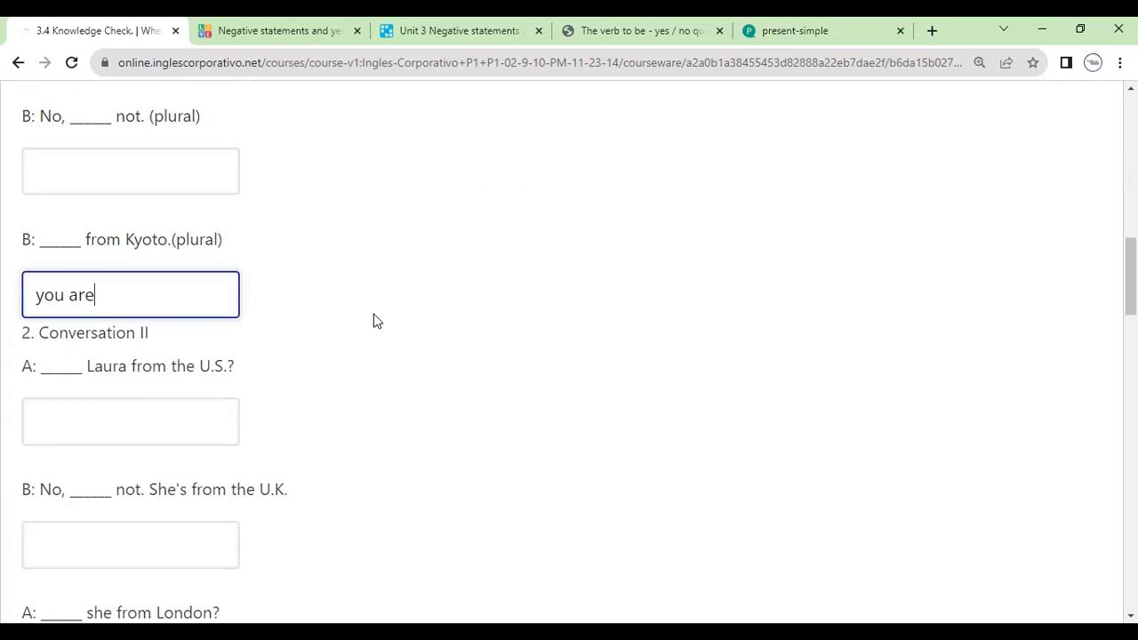
Step: Answer the "from the U.S.?" question in Conversation II with a capitalized "Is"
scroll(374, 321, "down", 2)
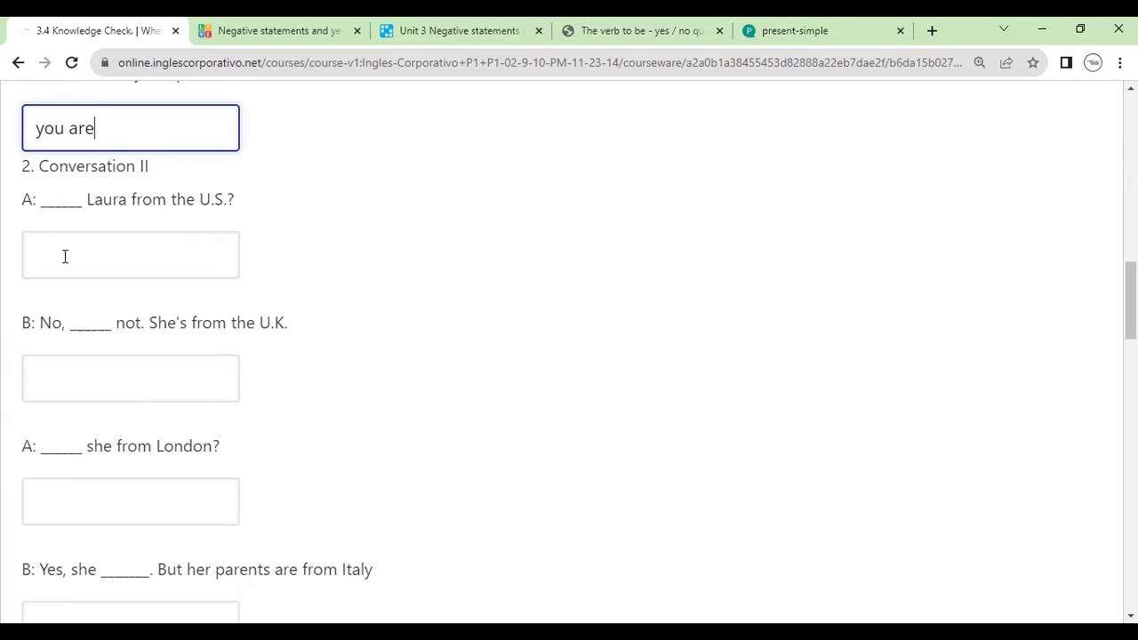
left_click(155, 275)
type("is")
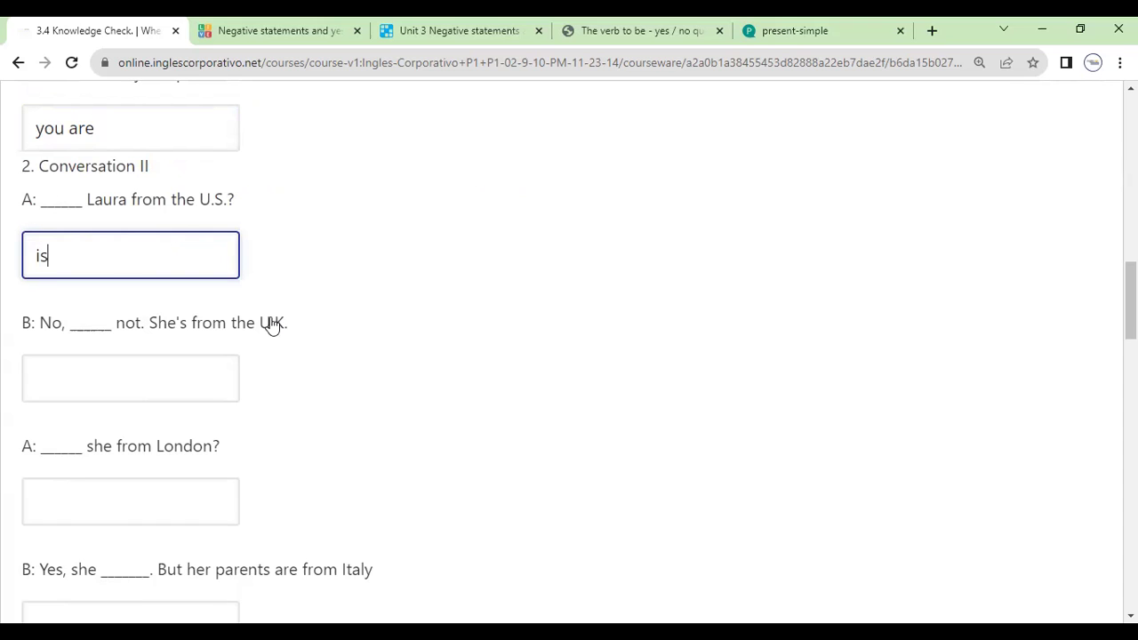
key("ctrl+a")
type("Is")
Step: Skim the rest of the Knowledge Check, then open the 3.6 Syllable Stress lesson and highlight its title
scroll(204, 383, "down", 9)
scroll(217, 378, "down", 10)
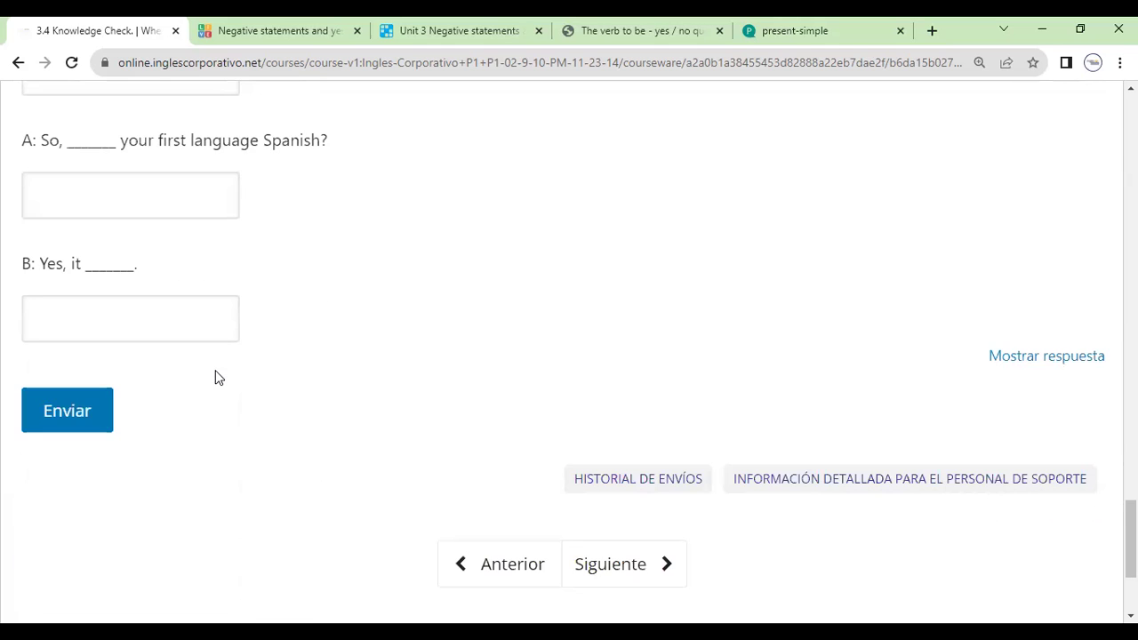
scroll(218, 378, "up", 18)
scroll(216, 372, "up", 10)
scroll(216, 372, "up", 2)
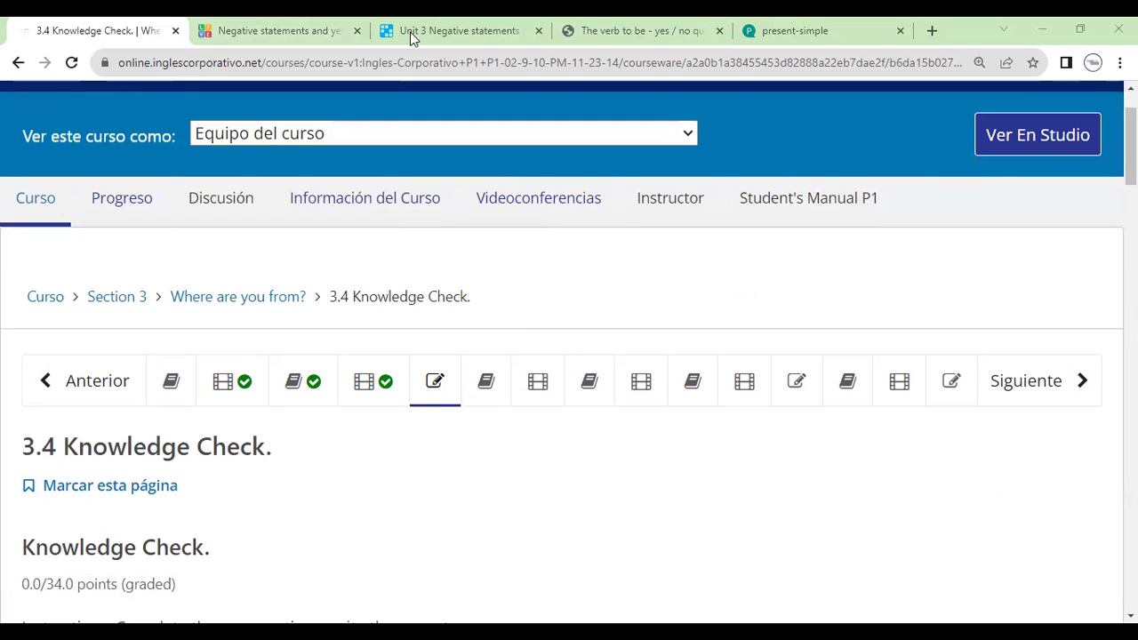
left_click(540, 391)
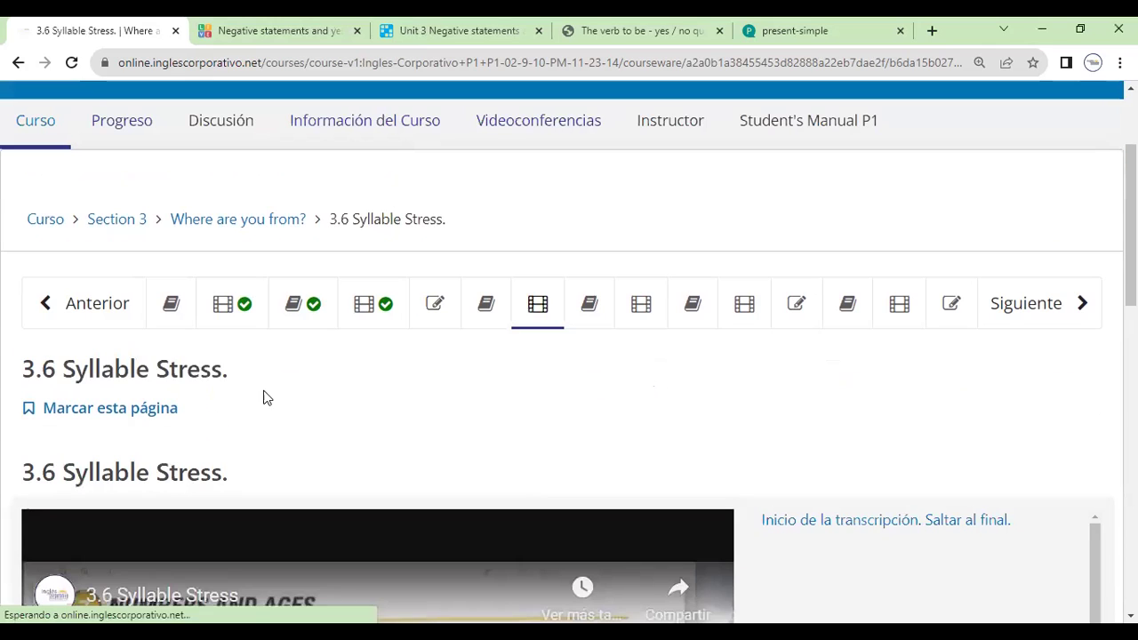
left_click_drag(238, 372, 43, 373)
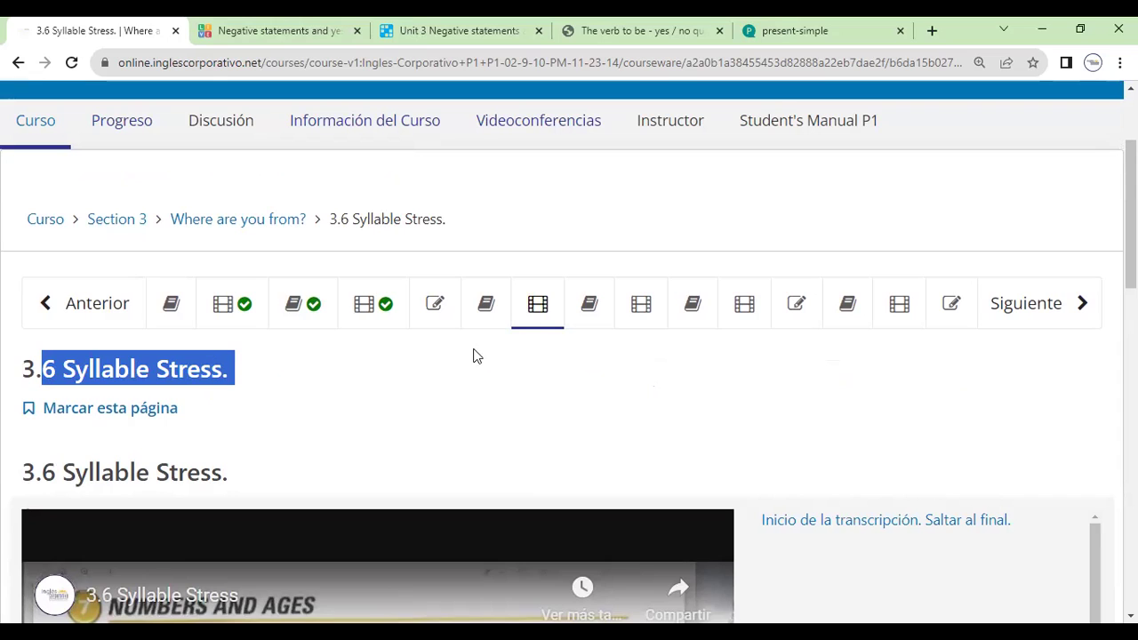
Step: Open the 3.8 Numbers and ages lesson and draw a red box around the number 103 in the list
left_click(643, 312)
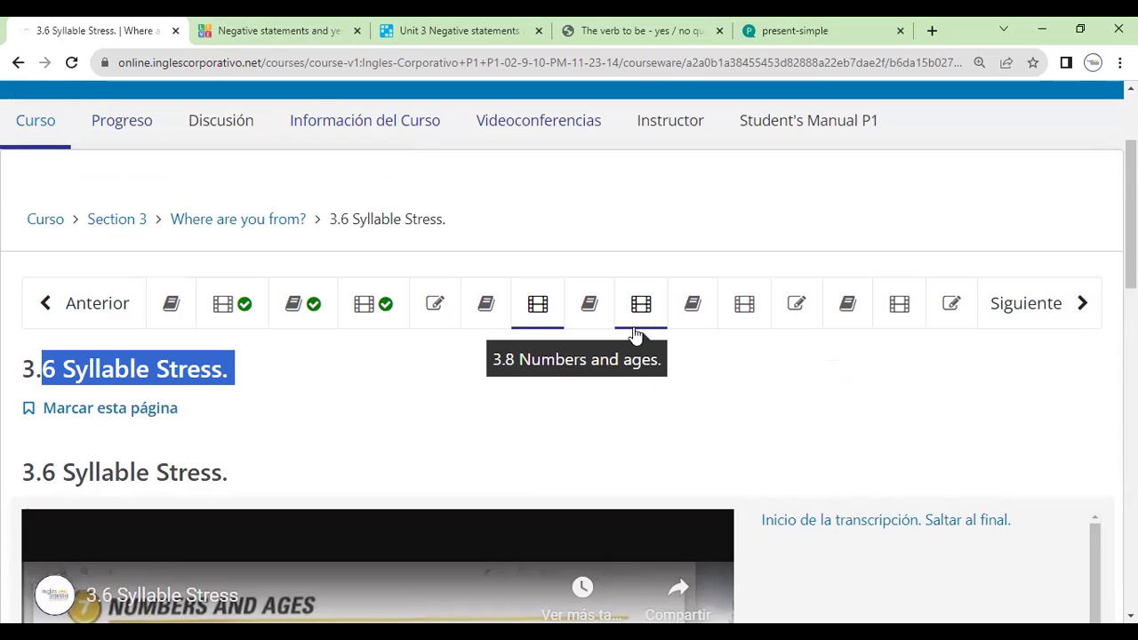
scroll(630, 360, "down", 5)
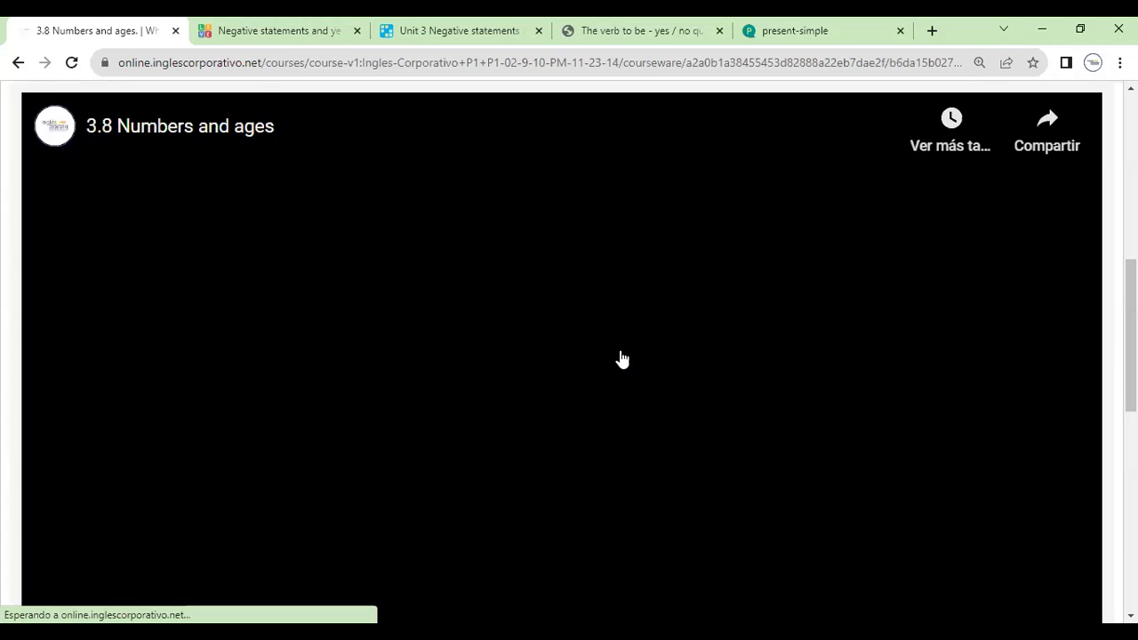
scroll(600, 300, "down", 3)
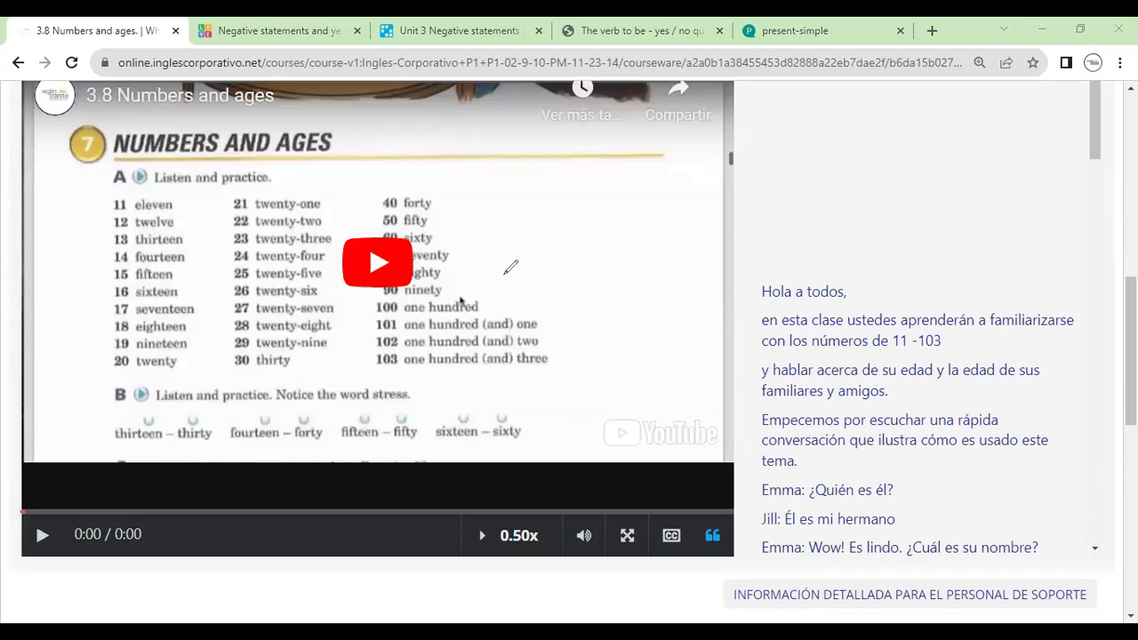
mouse_move(376, 375)
left_mouse_down()
mouse_move(400, 374)
mouse_move(402, 345)
mouse_move(369, 372)
left_mouse_up()
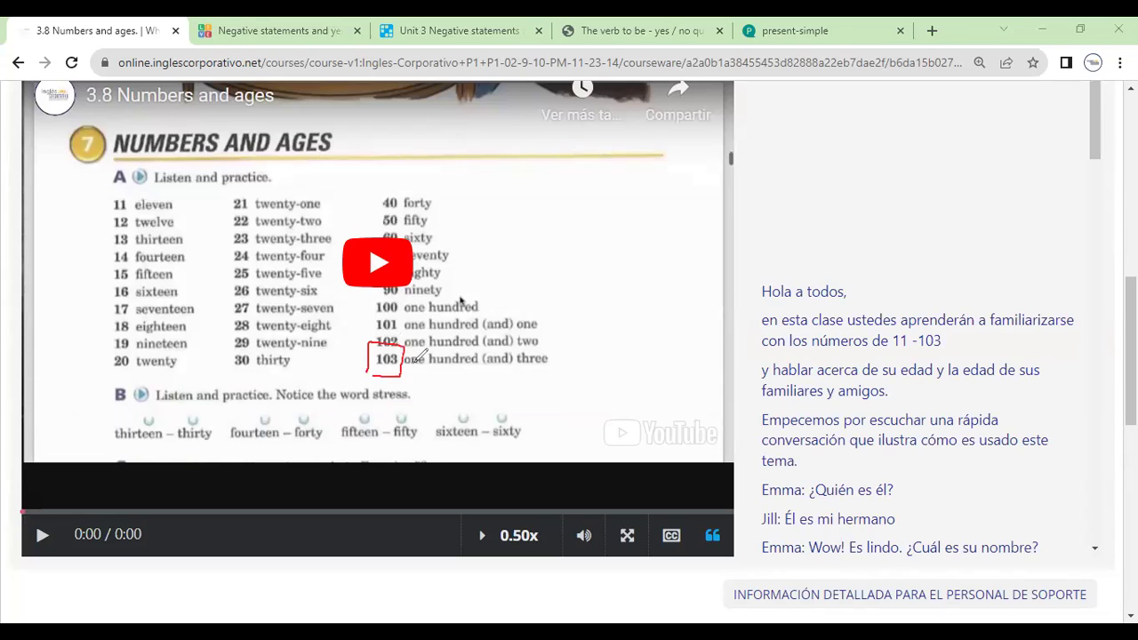